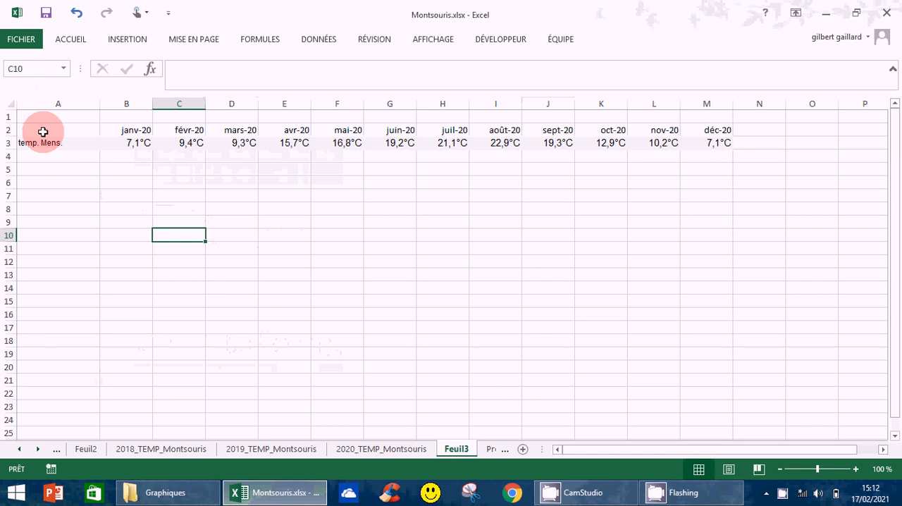
Step: Select the temperature table A2:M3 and preview the recommended line, clustered column and stacked area charts without inserting any
left_click(44, 131)
left_click_drag(44, 131, 718, 143)
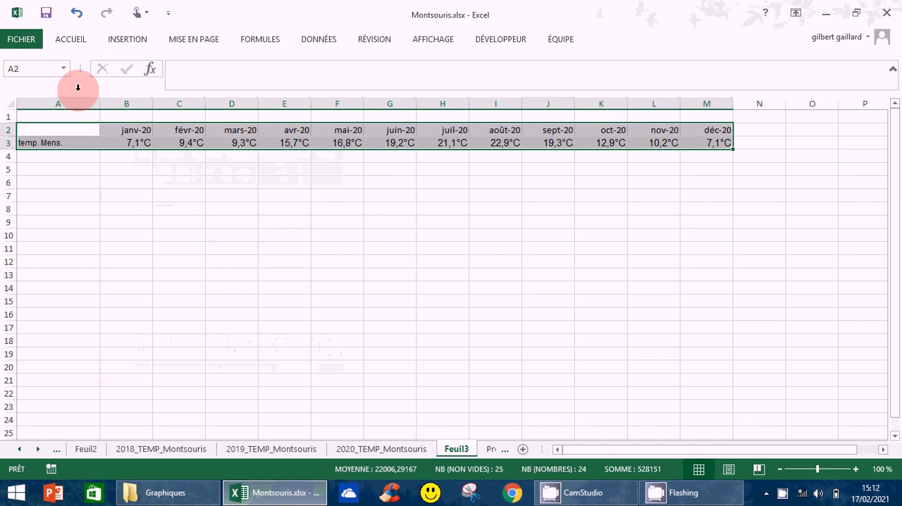
left_click(129, 41)
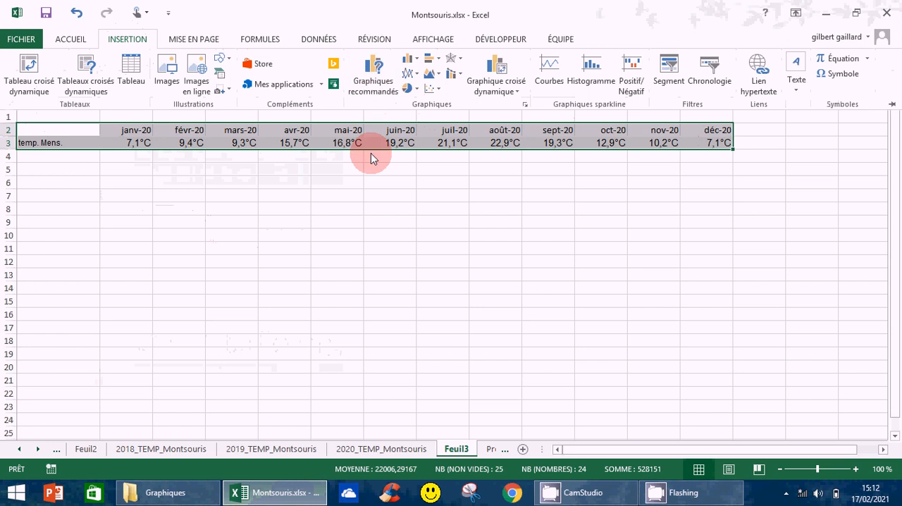
left_click(372, 93)
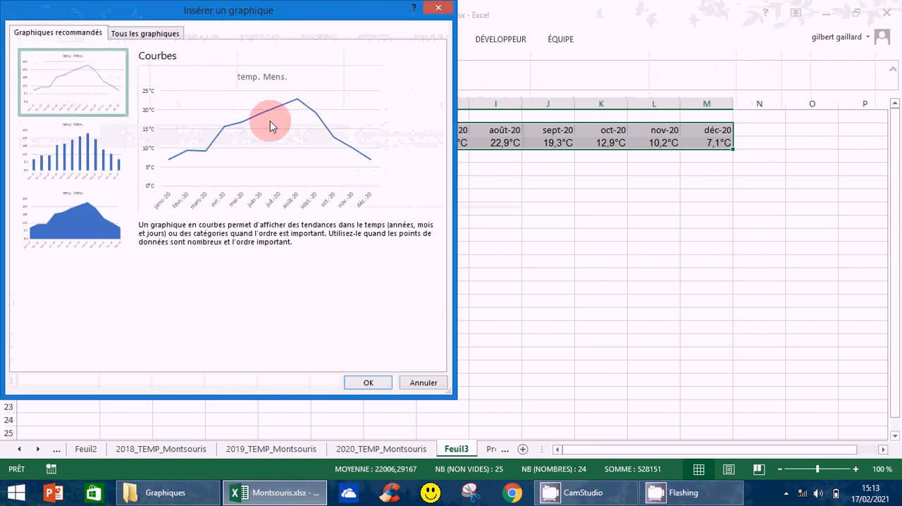
left_click(100, 157)
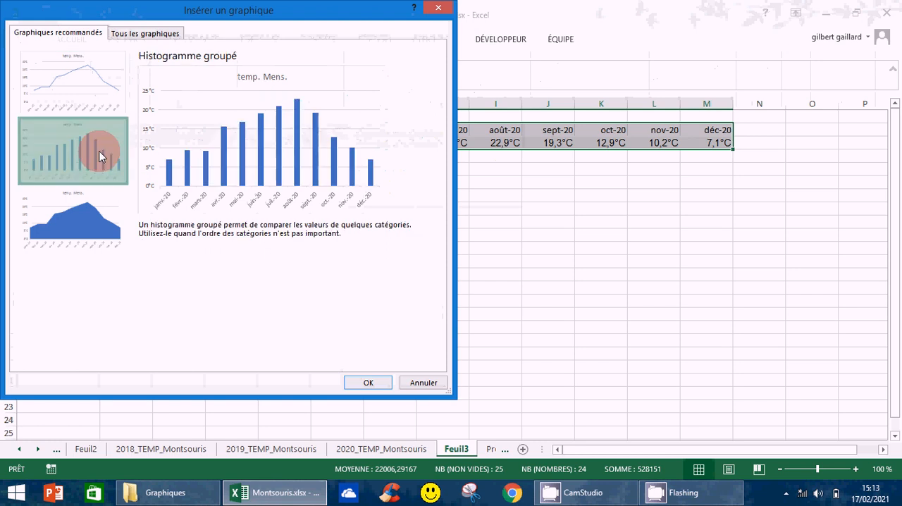
left_click(77, 233)
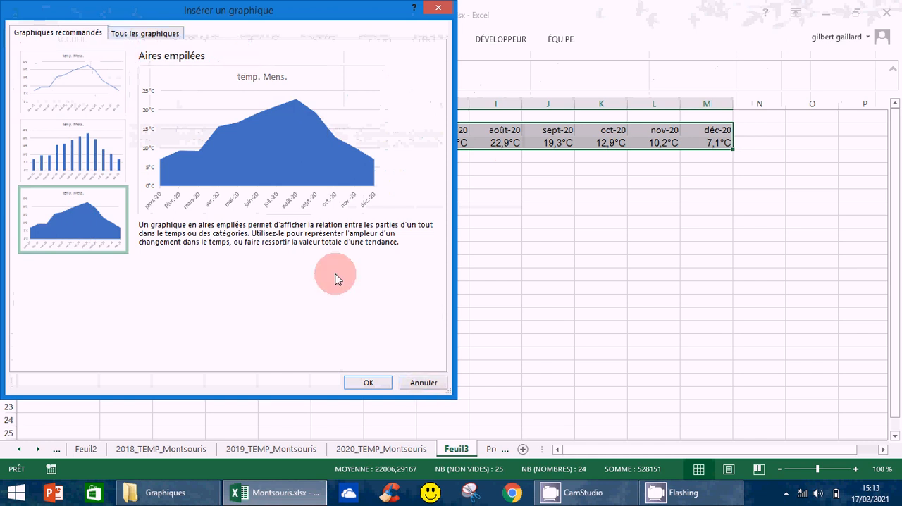
left_click(423, 382)
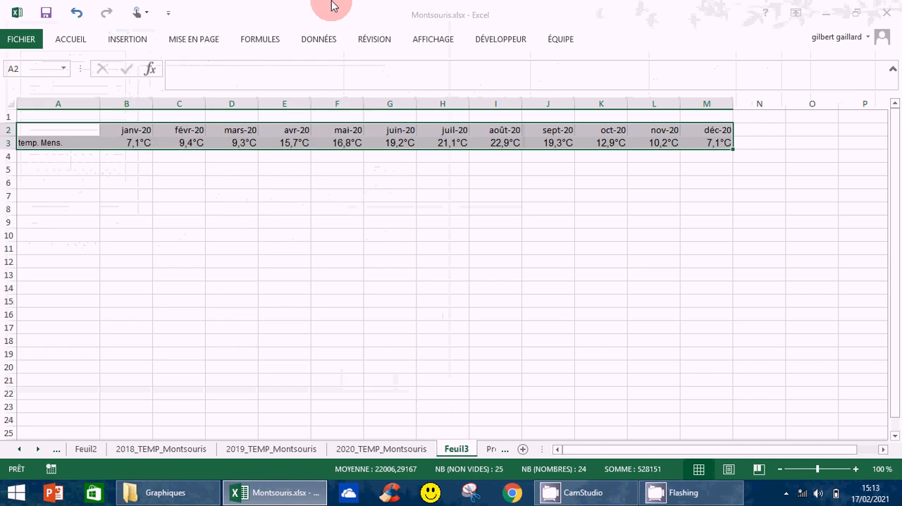
Step: Insert a basic 2D line chart from the selected monthly temperature data
left_click(121, 43)
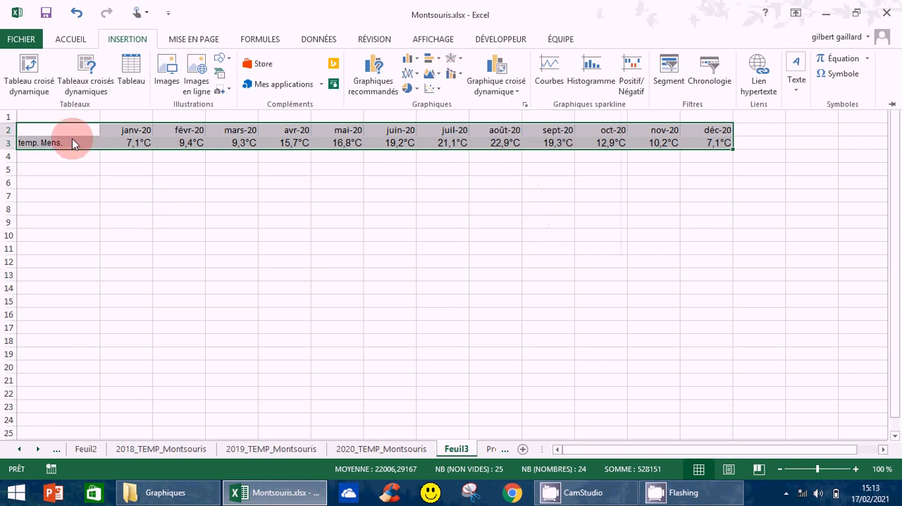
left_click(419, 76)
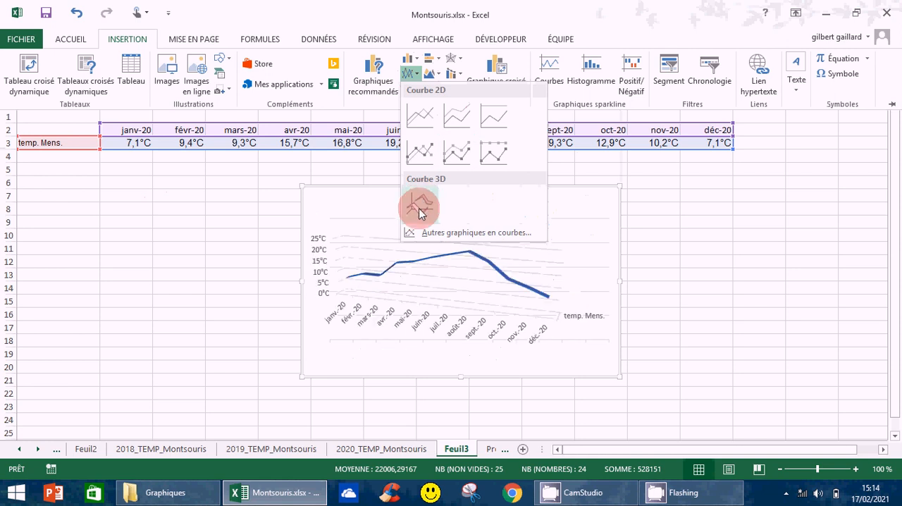
left_click(420, 117)
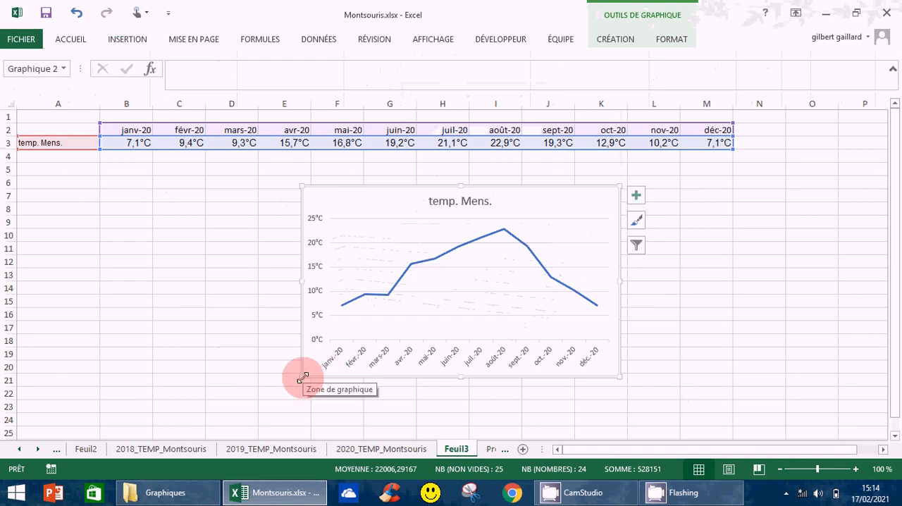
Step: Enlarge the line chart below the table to span about columns D to M and rows 5 to 23
left_click_drag(303, 377, 219, 415)
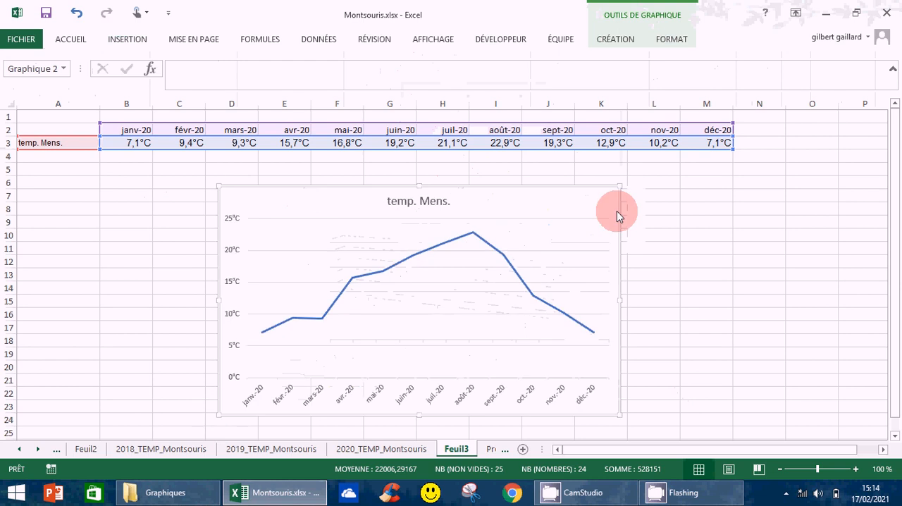
left_click_drag(620, 186, 656, 172)
left_click_drag(658, 293, 690, 295)
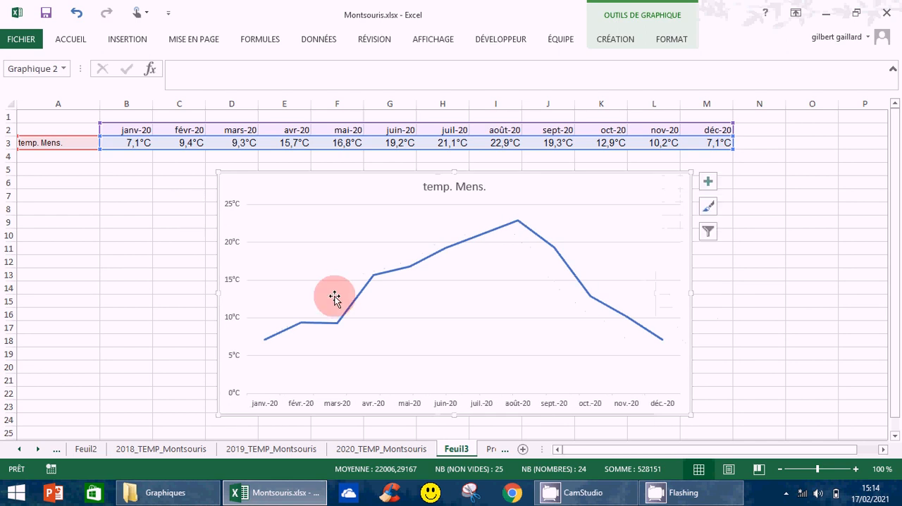
Step: Format the chart area with a solid light gold fill and close the formatting options
left_click(277, 190)
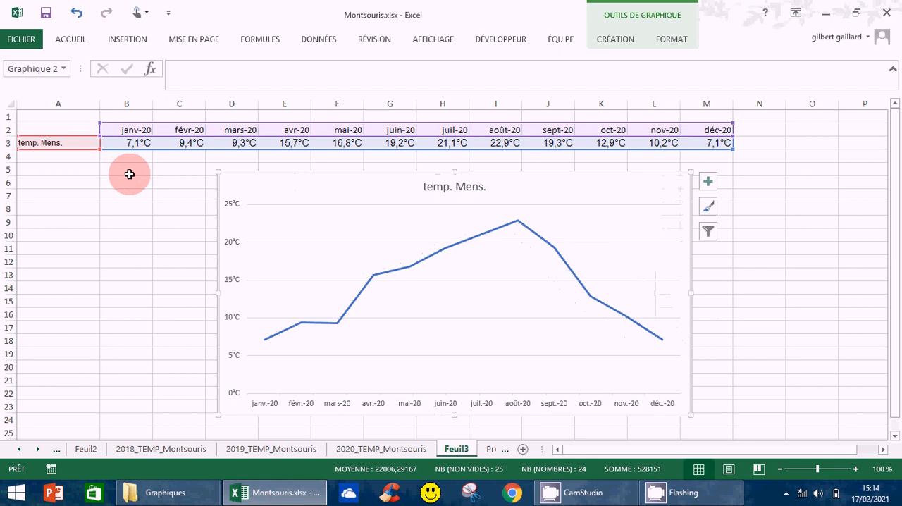
left_click_drag(320, 150, 330, 184)
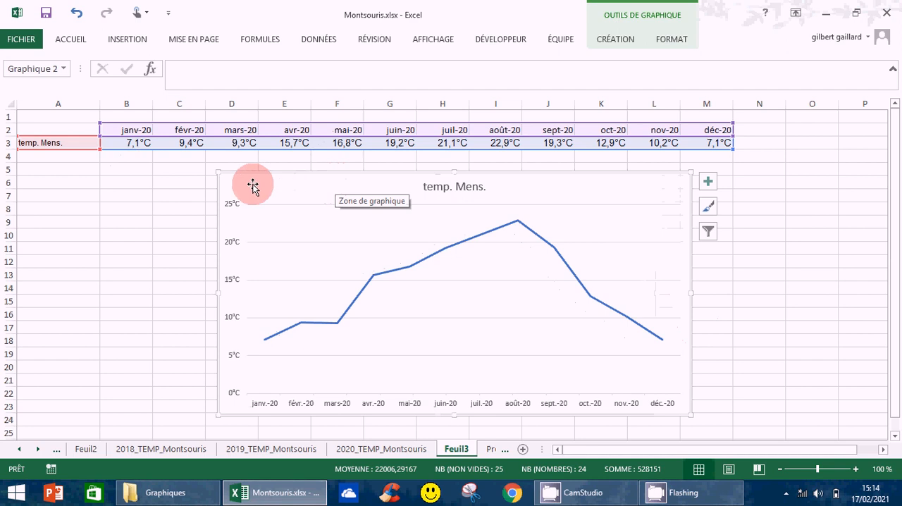
right_click(322, 184)
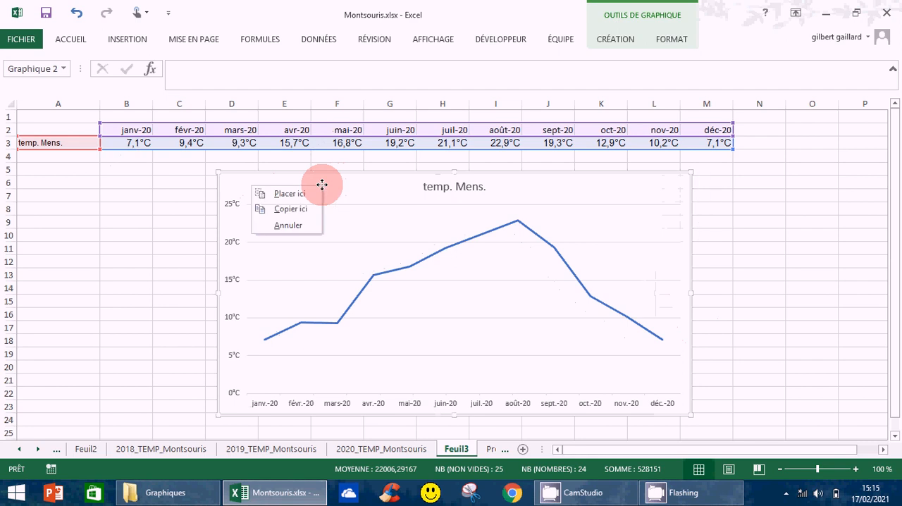
right_click(336, 188)
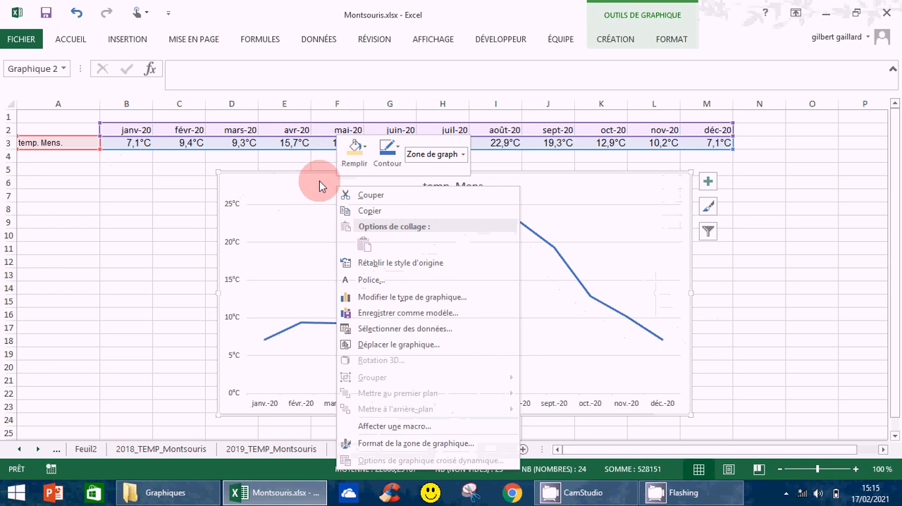
left_click(379, 452)
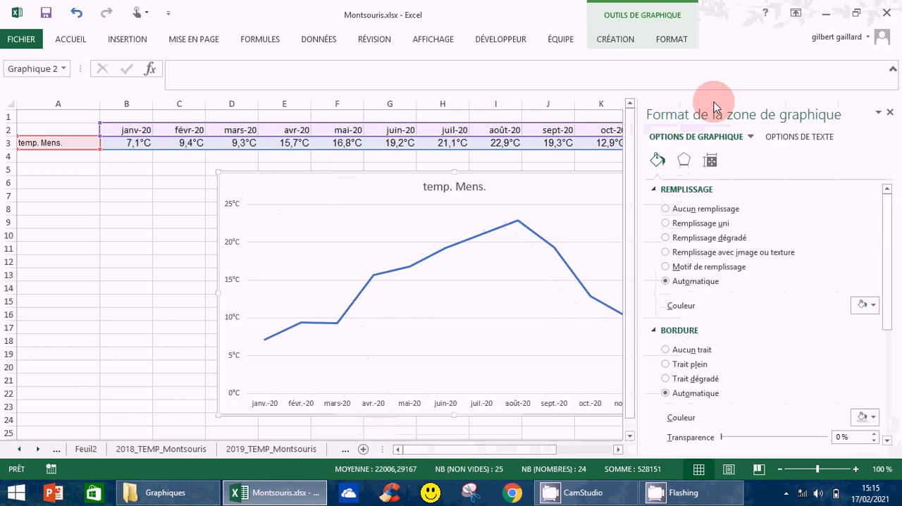
left_click(666, 223)
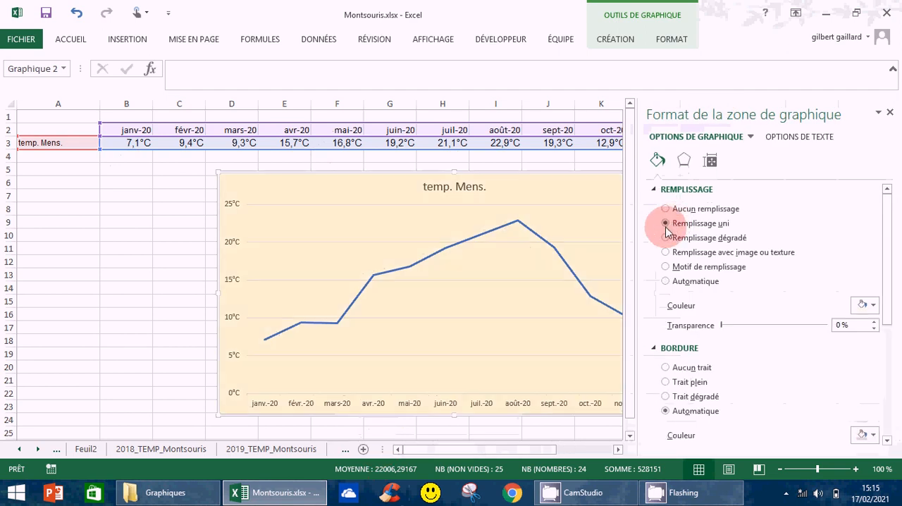
left_click(873, 306)
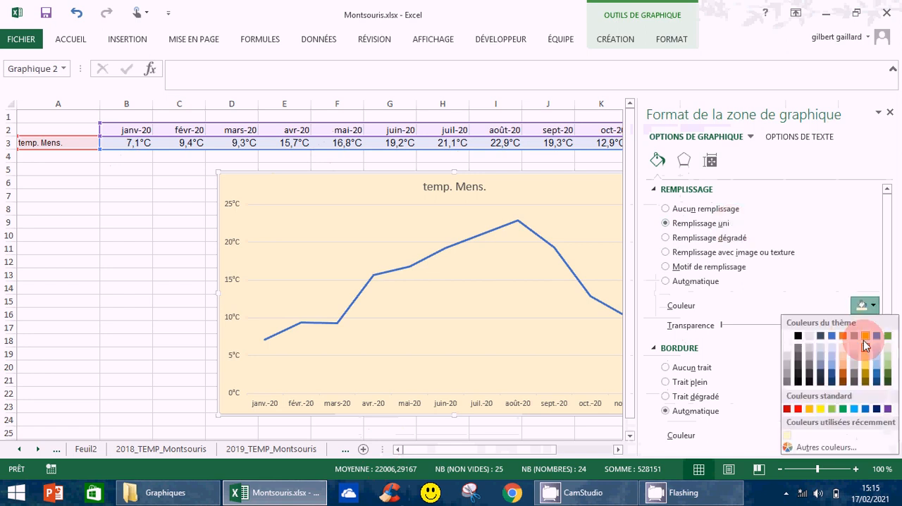
left_click(859, 308)
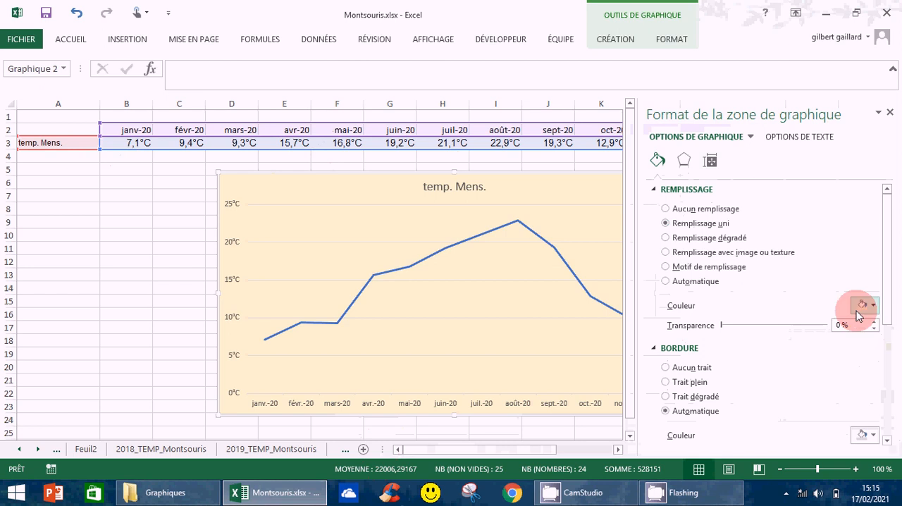
left_click(63, 308)
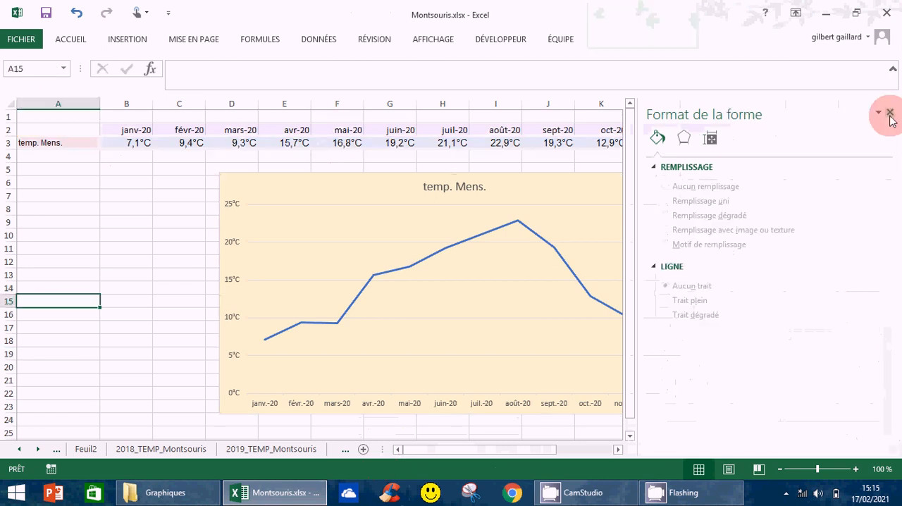
left_click(890, 113)
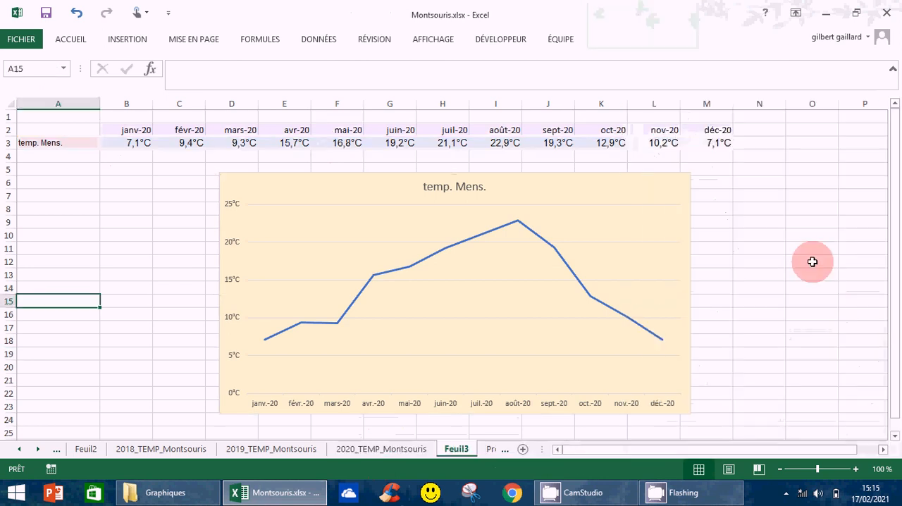
left_click(812, 274)
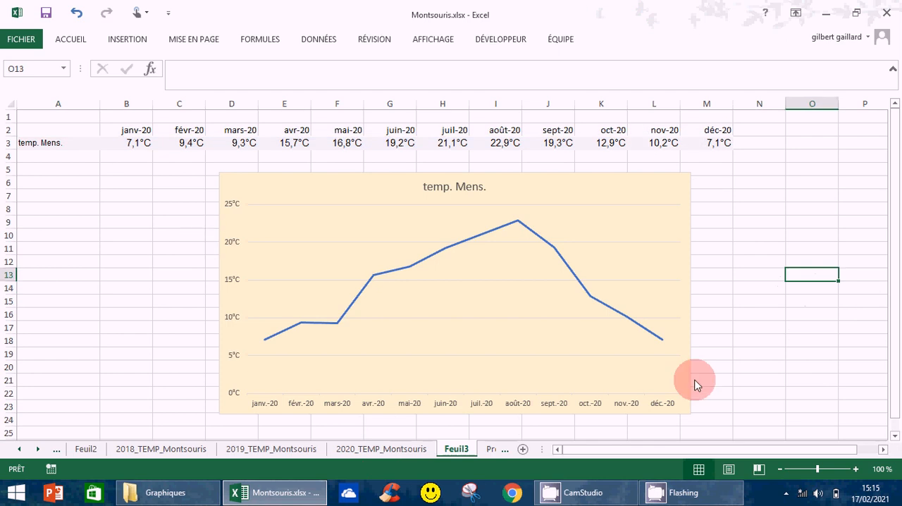
Step: Format the plot area with a solid white fill and close the formatting options
right_click(365, 227)
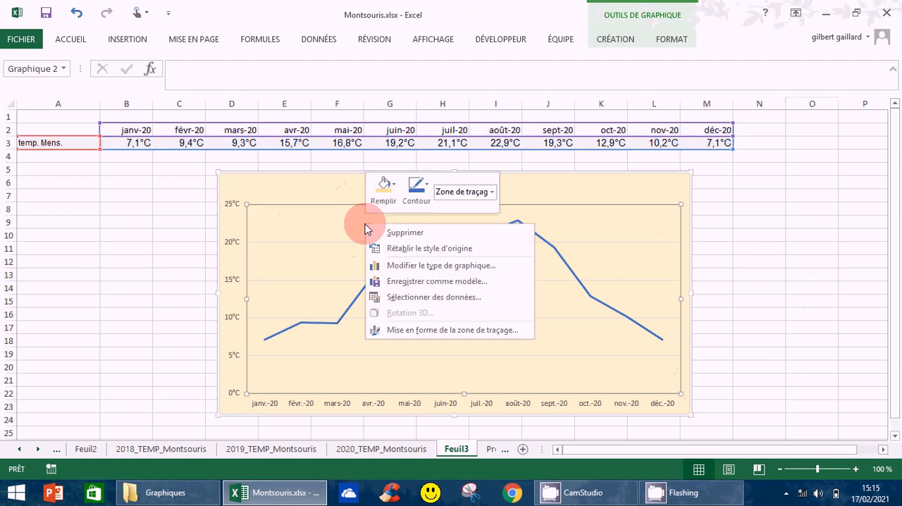
left_click(409, 329)
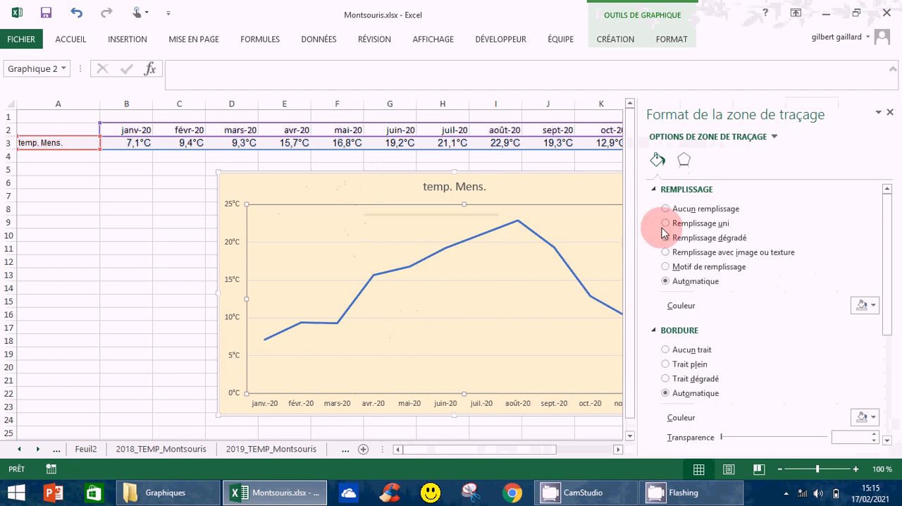
left_click(664, 224)
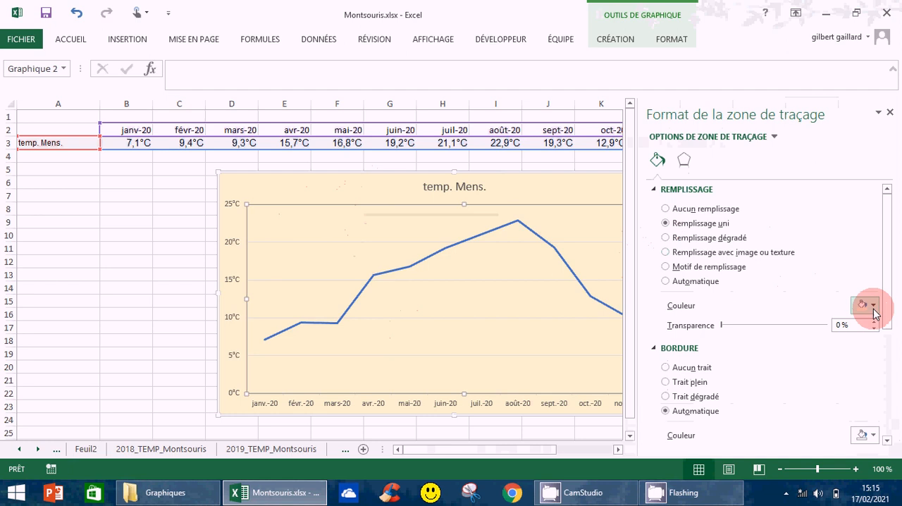
left_click(873, 305)
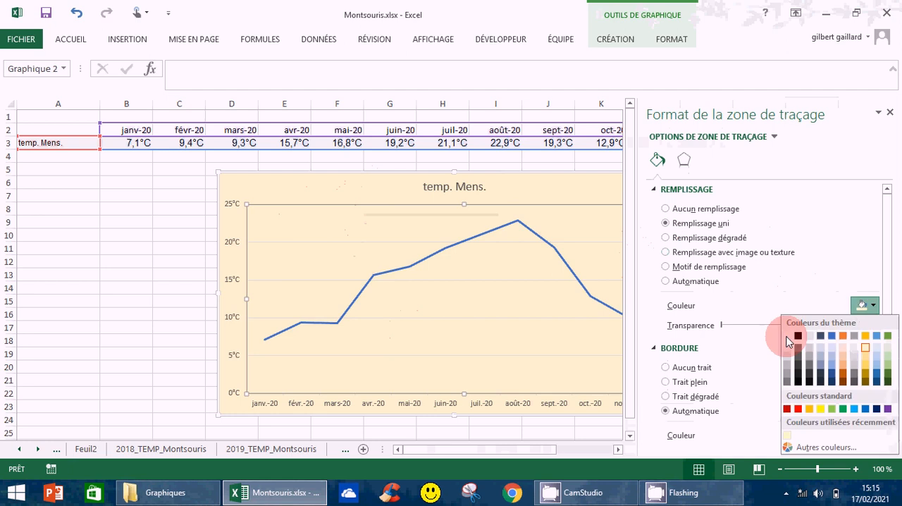
left_click(787, 338)
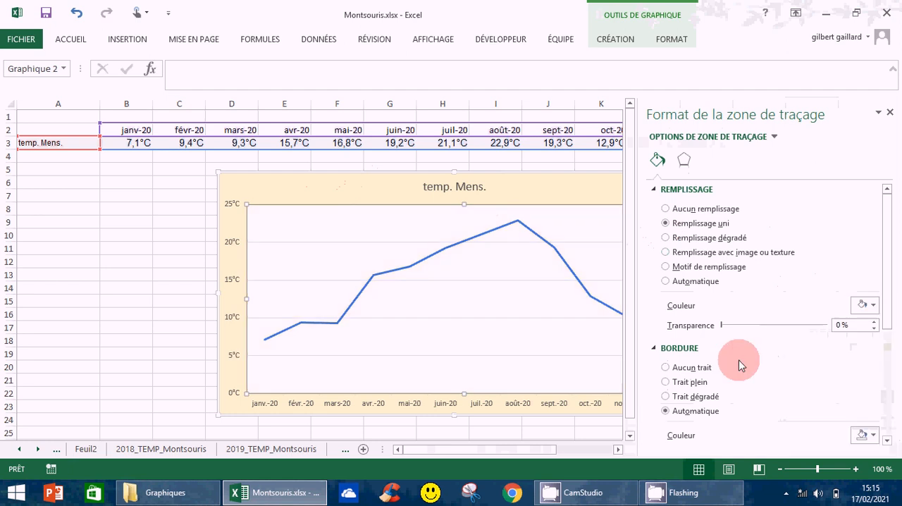
left_click(891, 115)
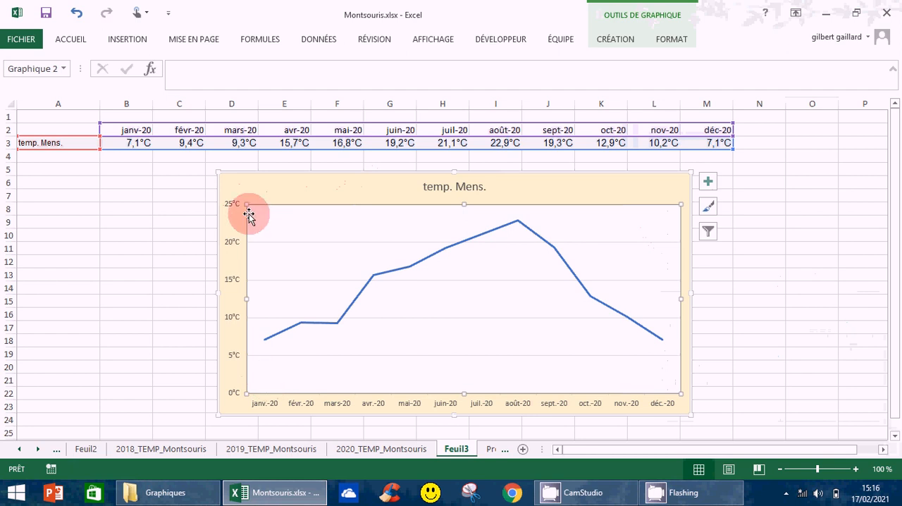
Step: Shrink the plot area inside the chart to leave wider margins around it, with the most room on the left and below
left_click_drag(244, 203, 301, 220)
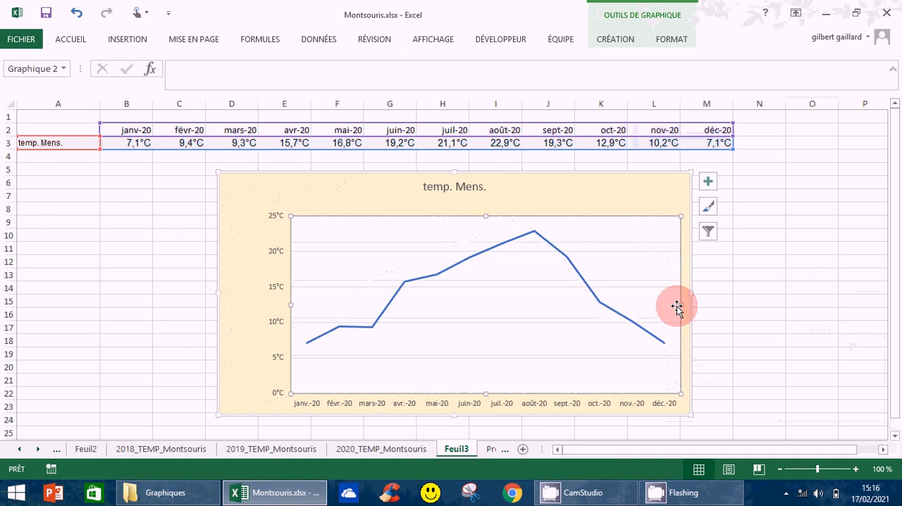
left_click_drag(676, 308, 662, 305)
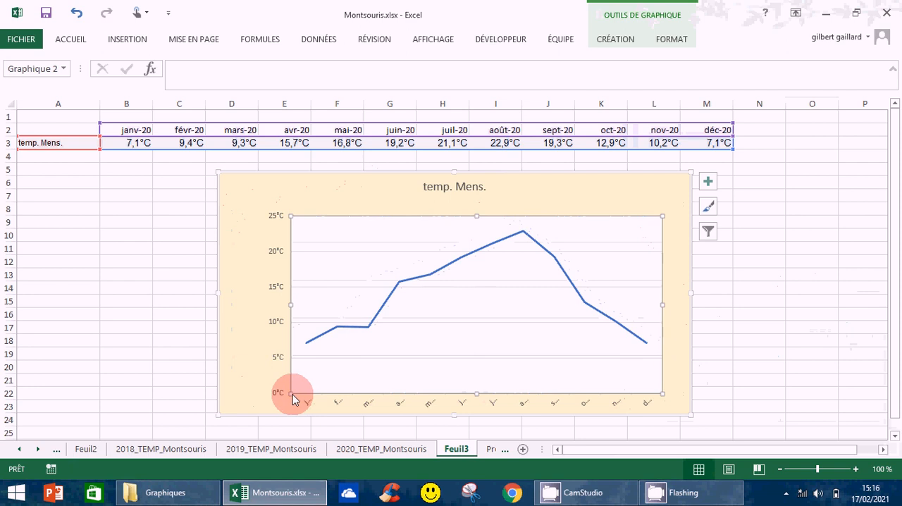
left_click_drag(291, 394, 310, 377)
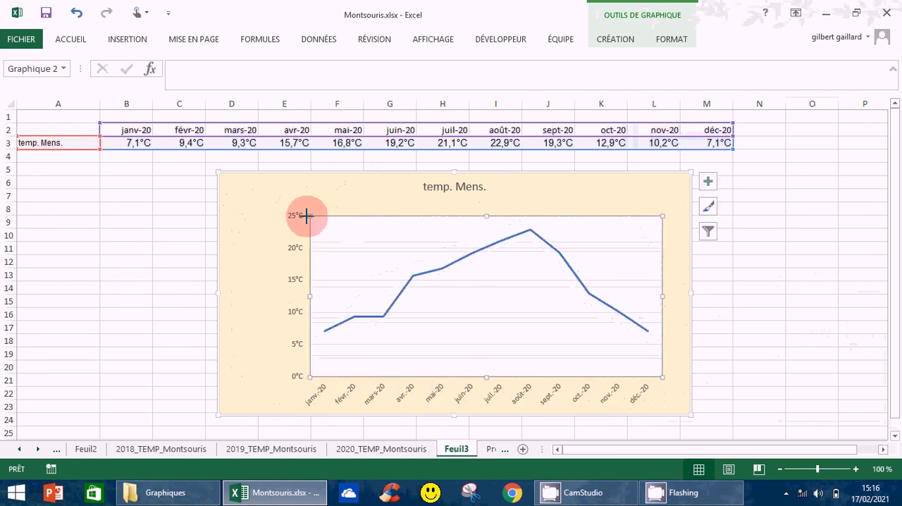
left_click_drag(307, 215, 286, 210)
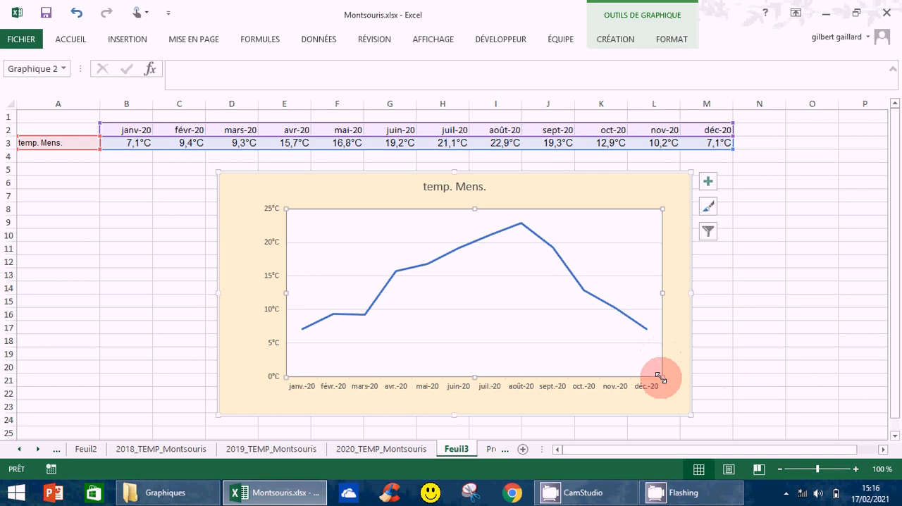
left_click_drag(659, 377, 649, 354)
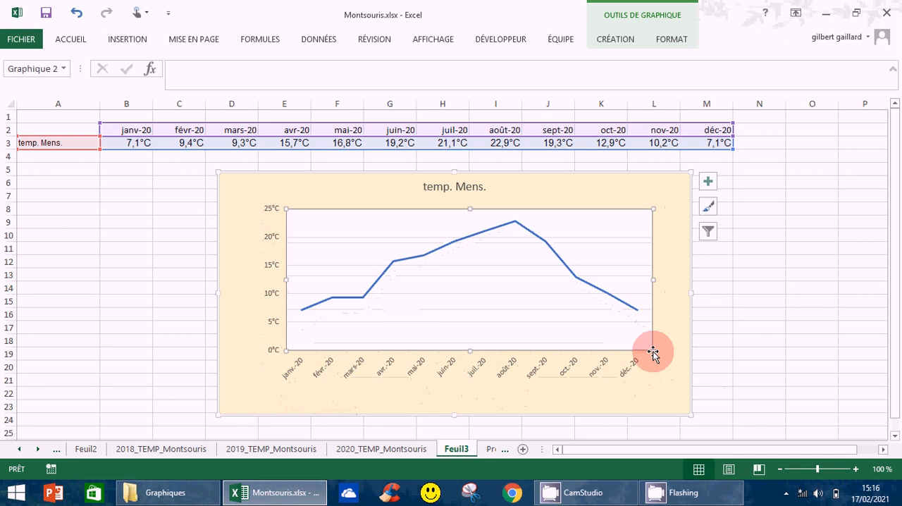
left_click_drag(653, 354, 662, 380)
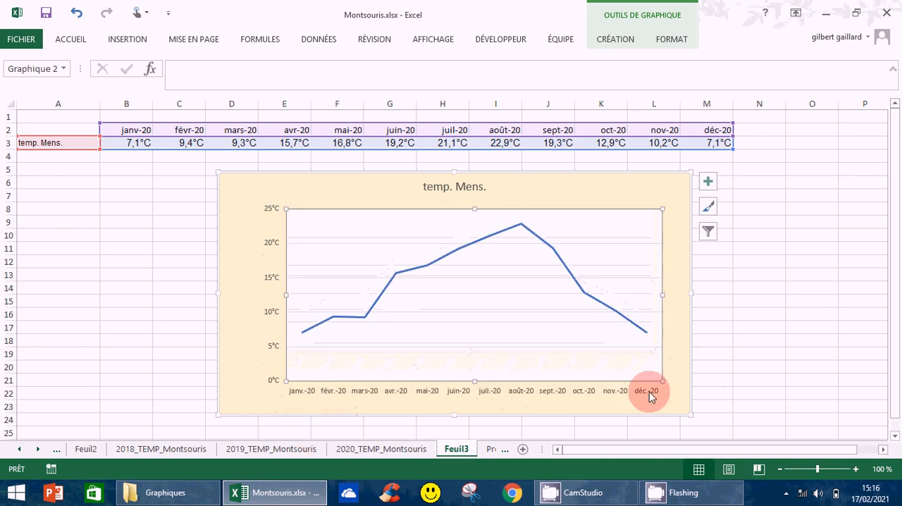
left_click_drag(649, 392, 646, 354)
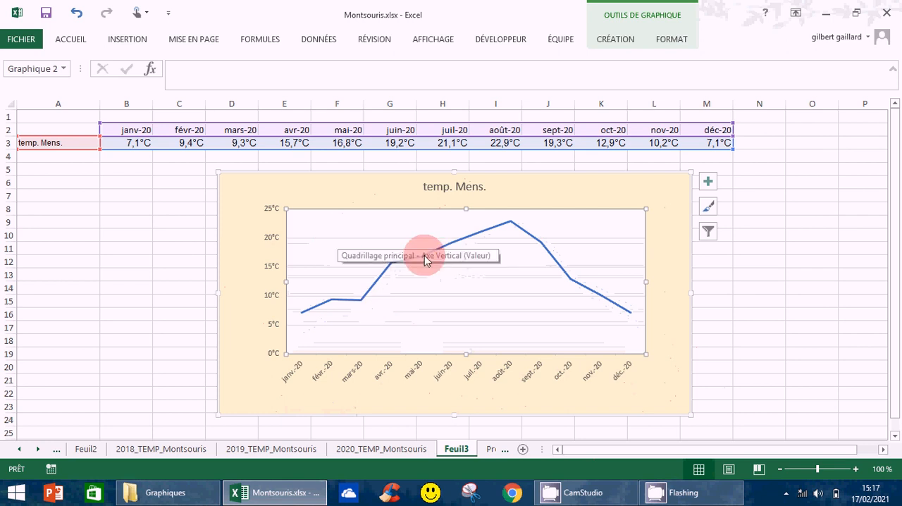
mouse_move(422, 260)
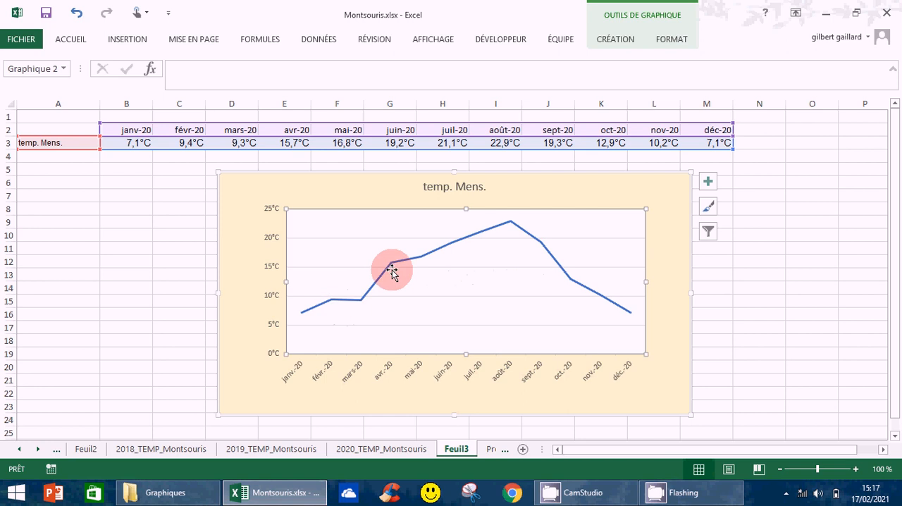
mouse_move(392, 268)
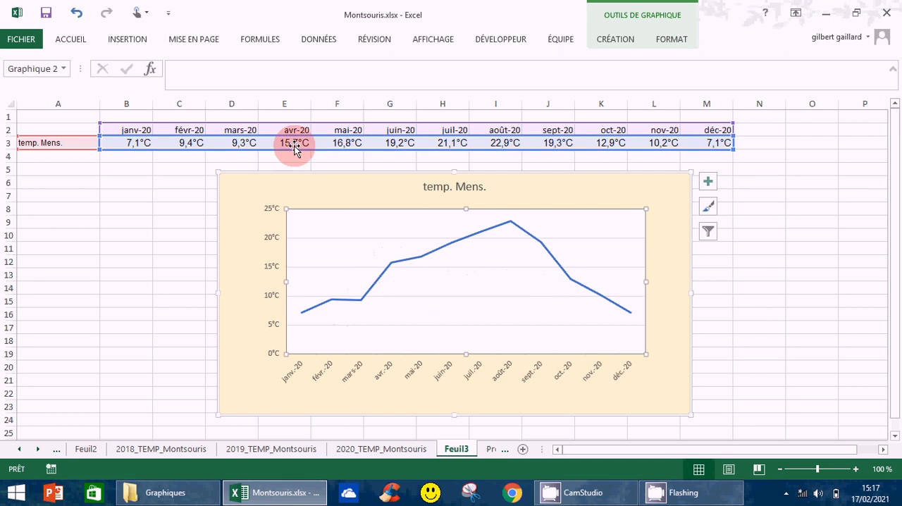
mouse_move(510, 226)
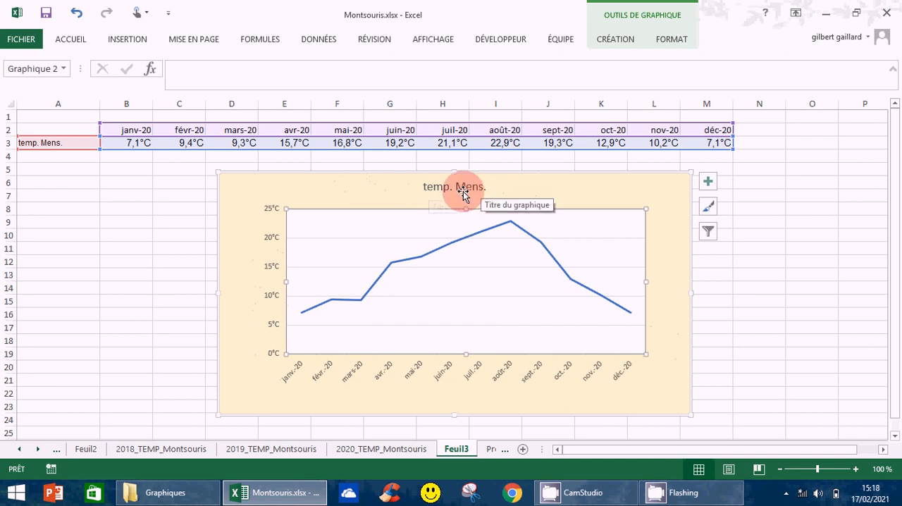
Step: Replace the series label in cell A3 with "Températures mensuelles moyennes à Paris"
left_click(34, 141)
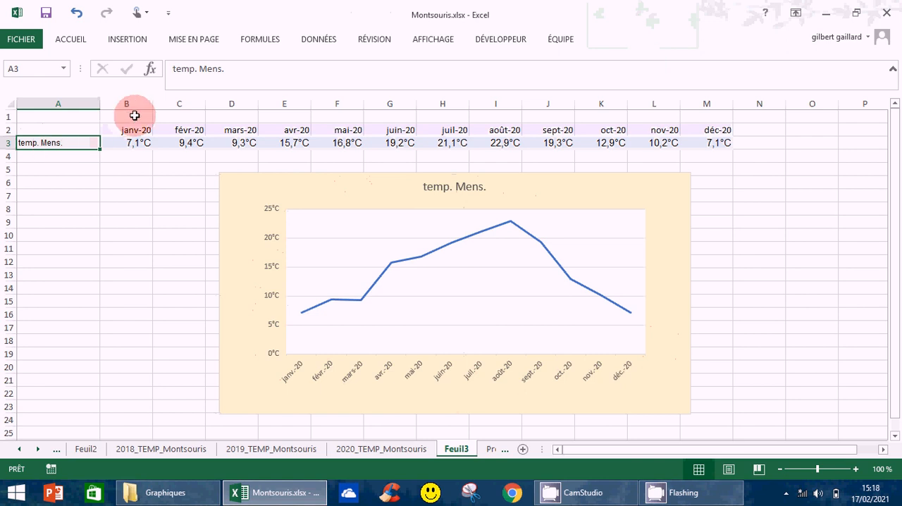
type("Temp")
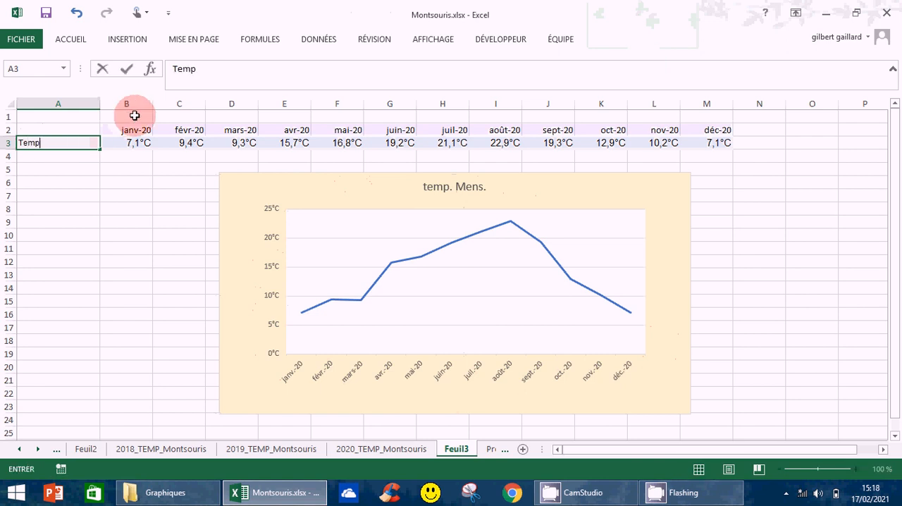
type("ératures mensuel")
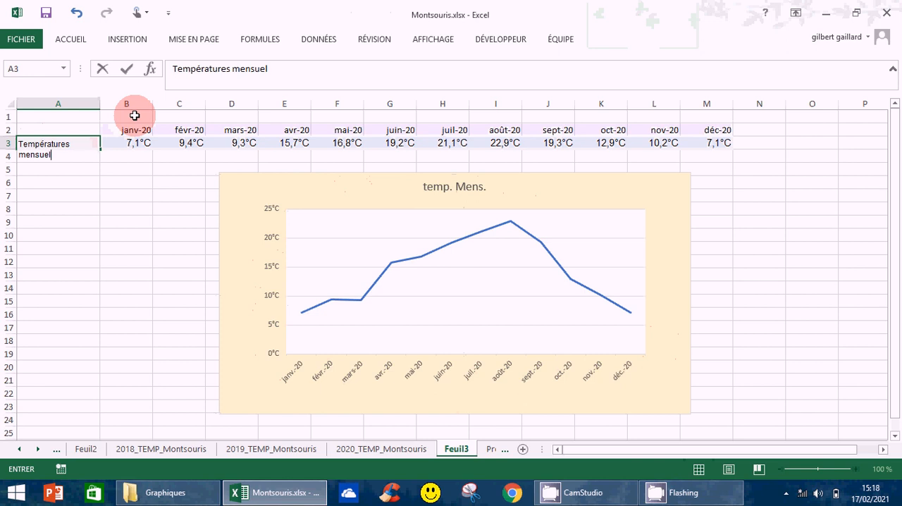
type("les moyenn")
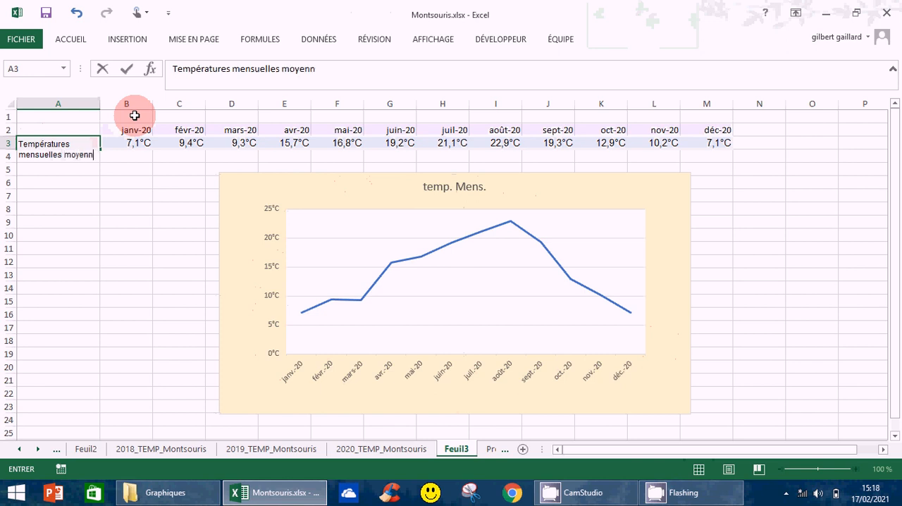
type("es")
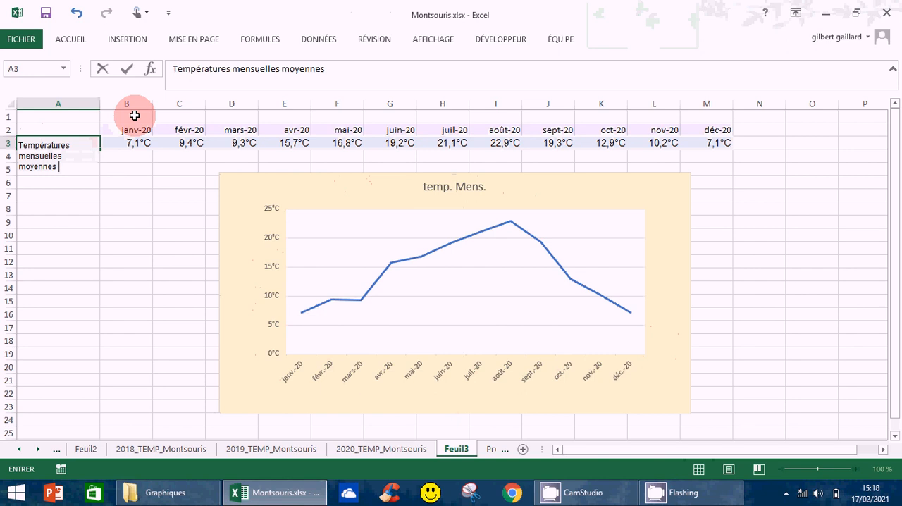
type(" à P")
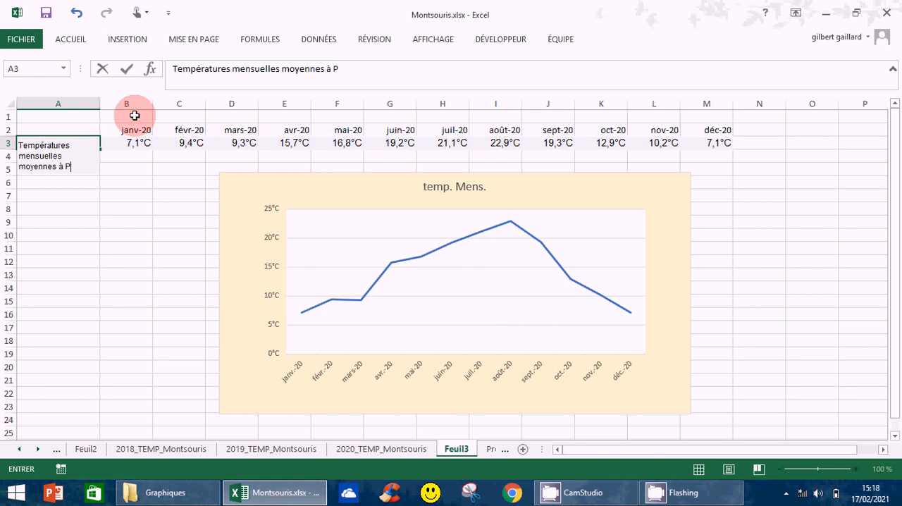
type("aris")
key("ctrl+Return")
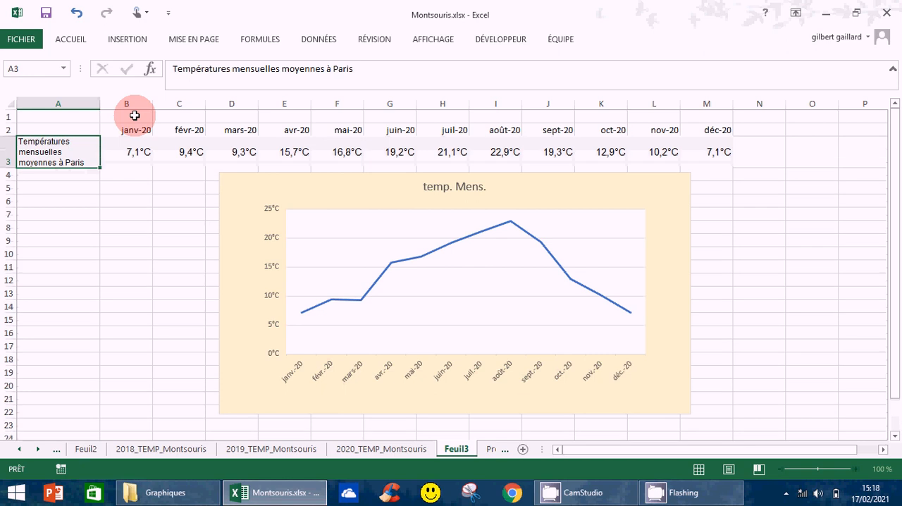
key("Return")
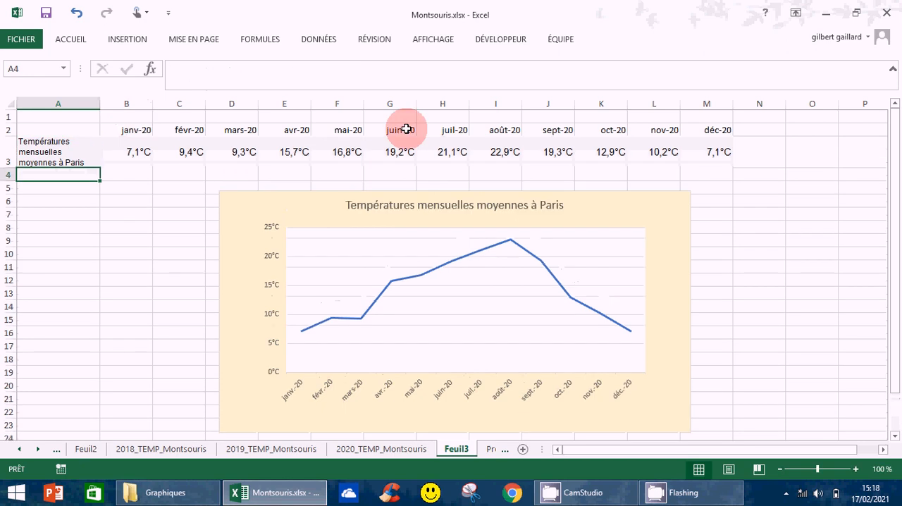
Step: Give the chart title a light gold fill and a dark blue outline
left_click(425, 210)
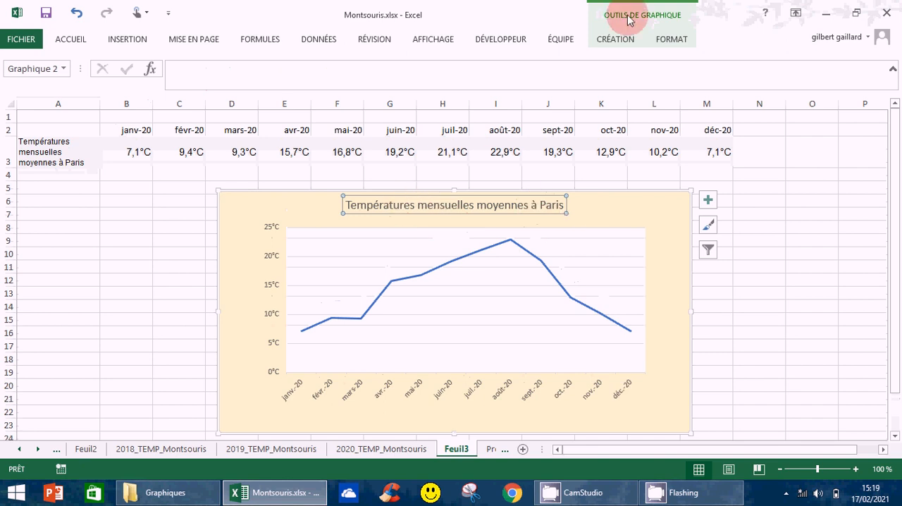
left_click(661, 212)
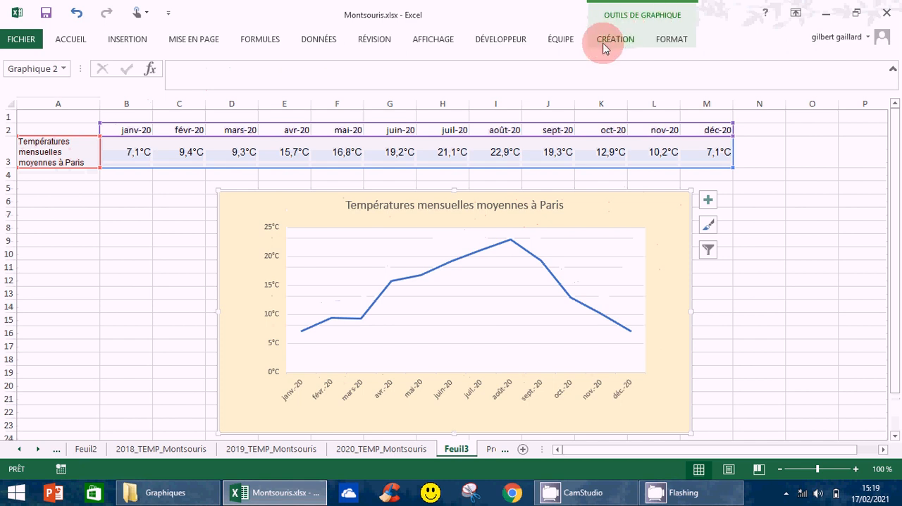
left_click(510, 206)
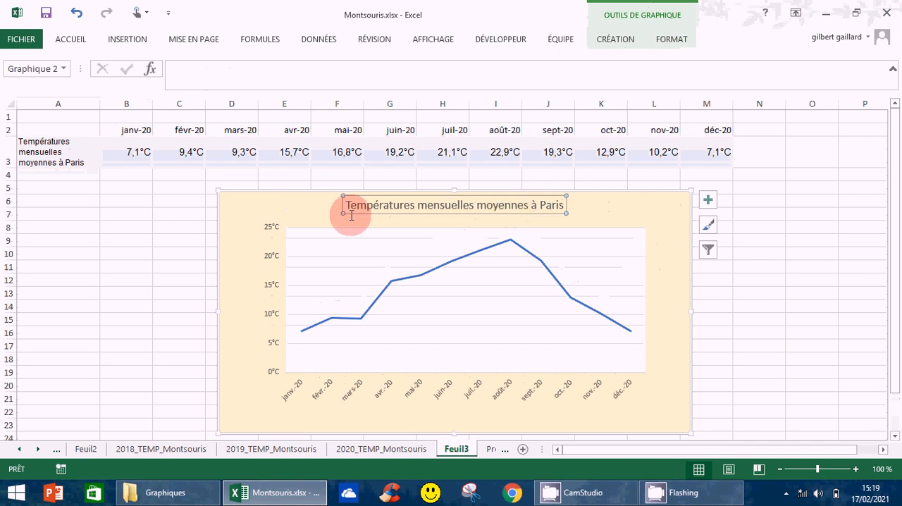
left_click(670, 40)
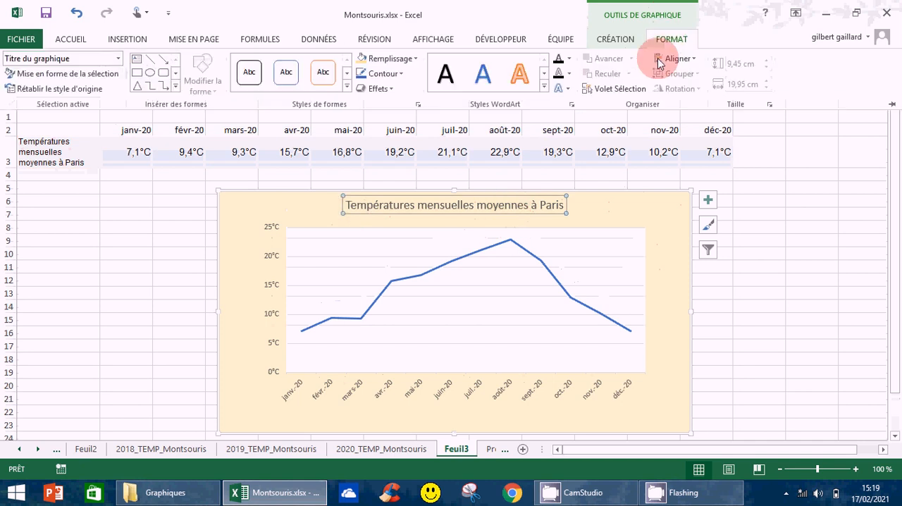
left_click(413, 59)
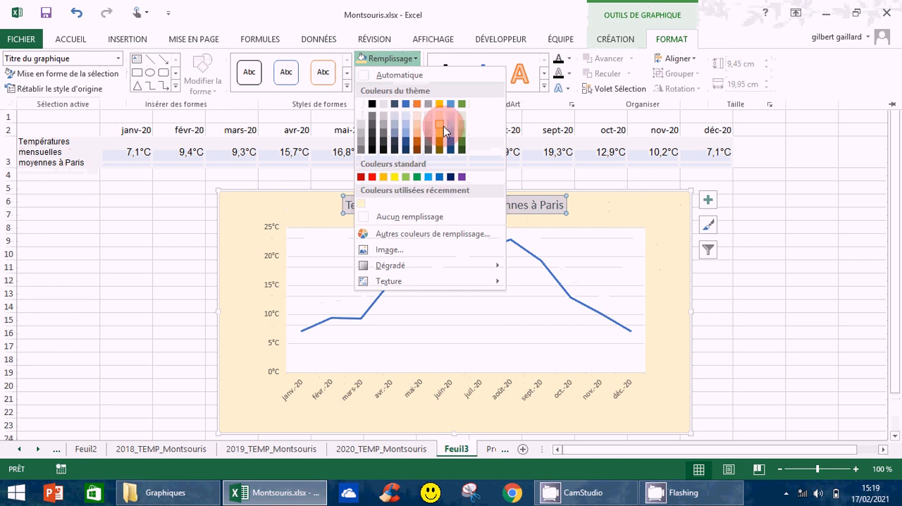
left_click(443, 126)
left_click(401, 74)
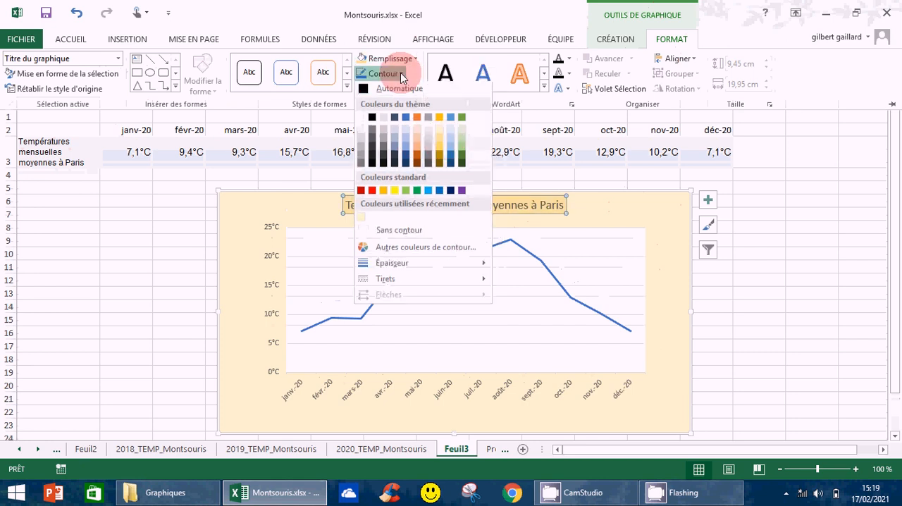
left_click(407, 159)
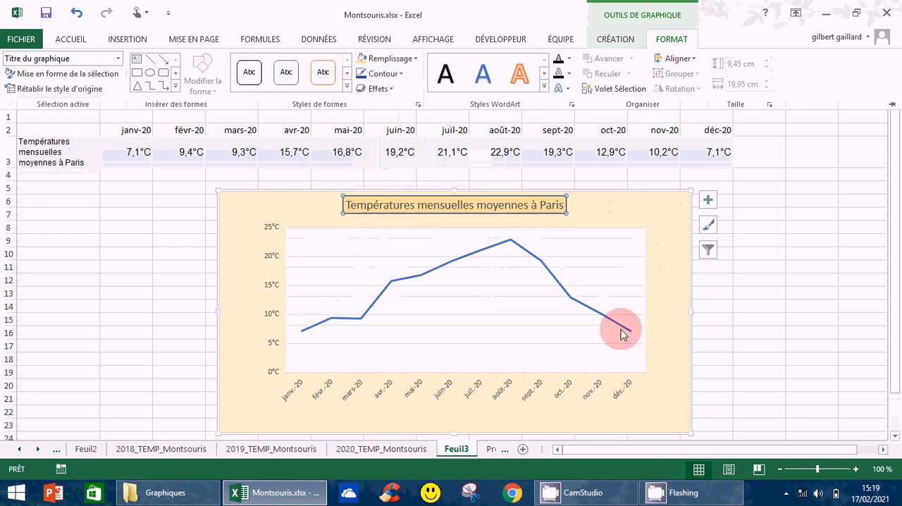
left_click(662, 305)
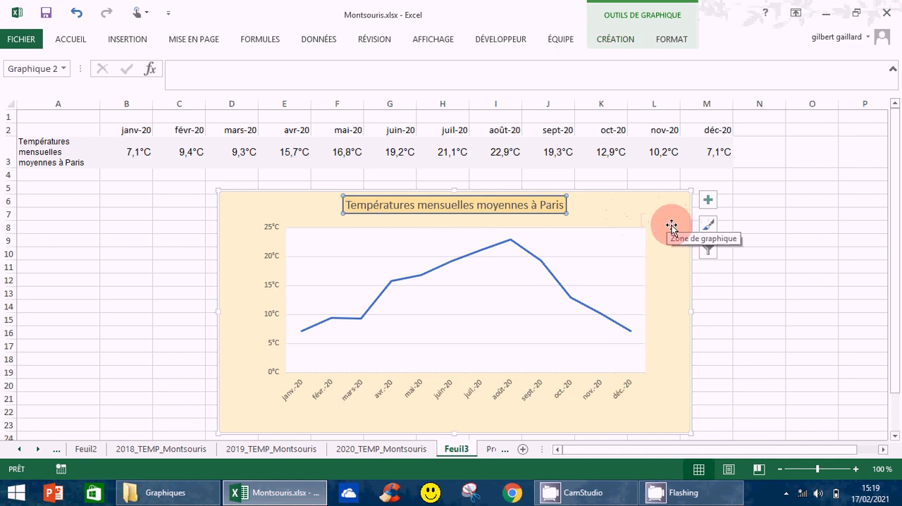
Step: Add the primary major vertical and primary minor horizontal gridlines to the chart, and try out the primary minor vertical ones
left_click(439, 238)
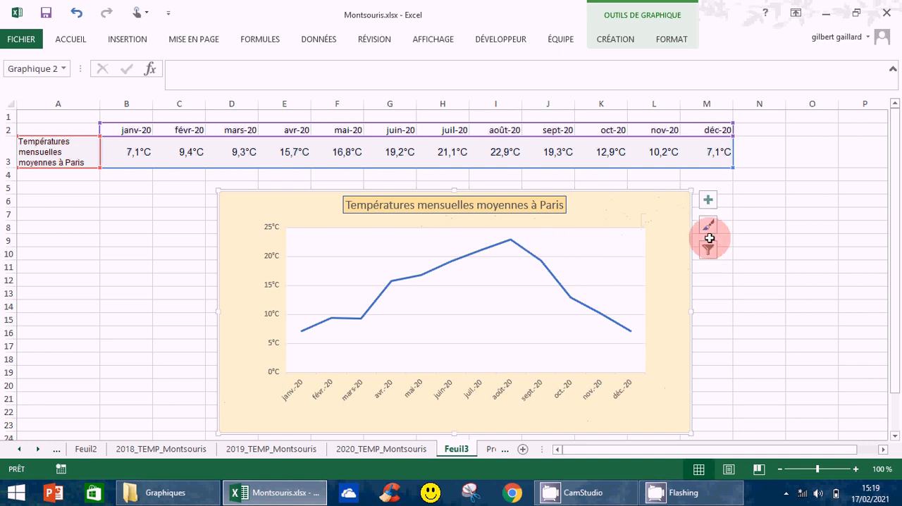
left_click(708, 202)
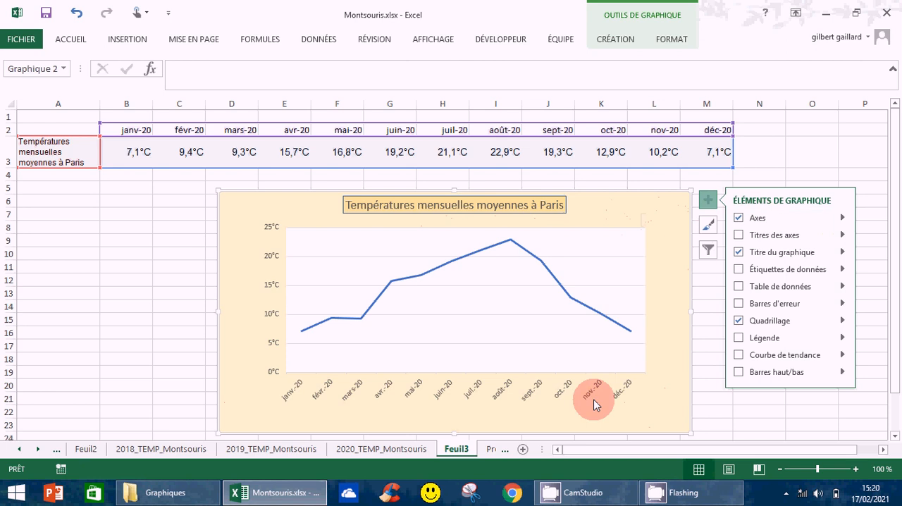
left_click(843, 322)
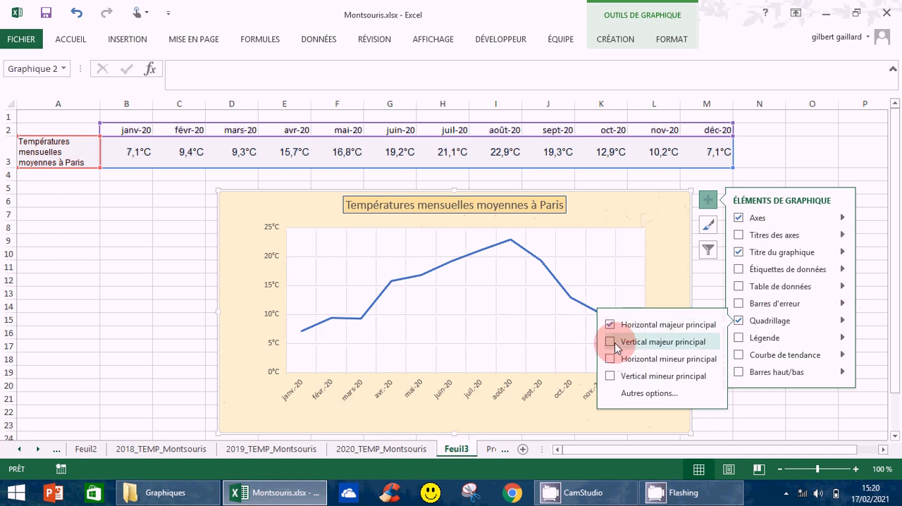
left_click(610, 343)
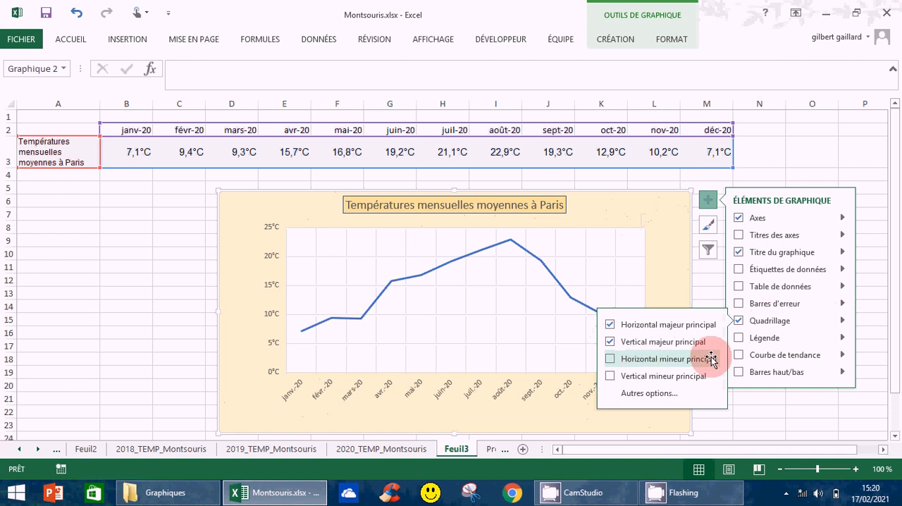
left_click(608, 359)
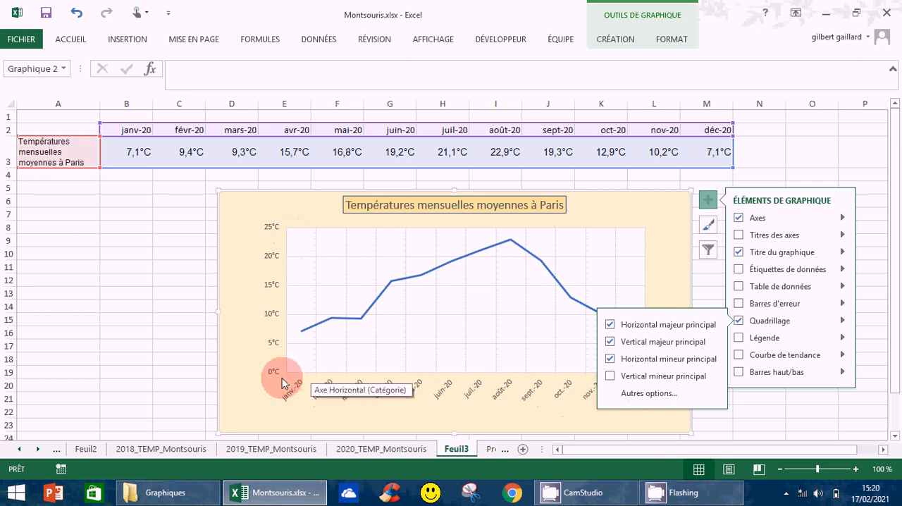
left_click(610, 381)
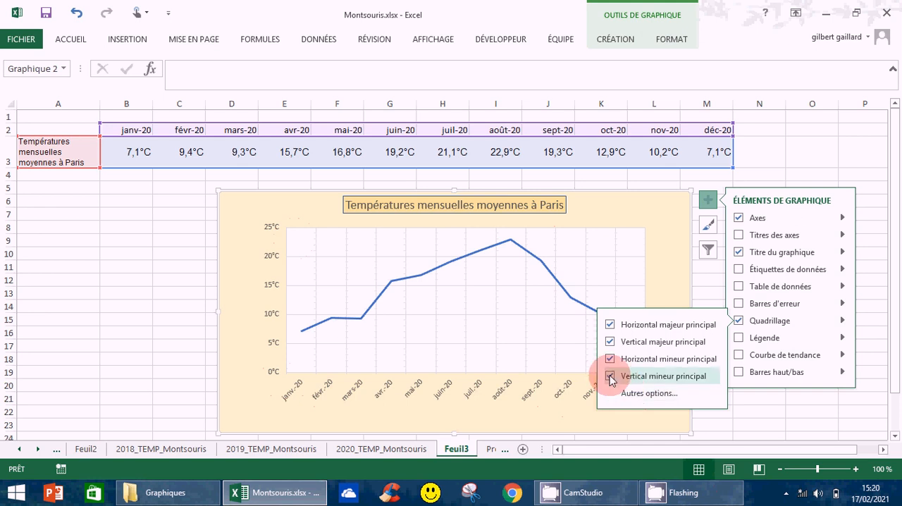
left_click(610, 379)
left_click(856, 158)
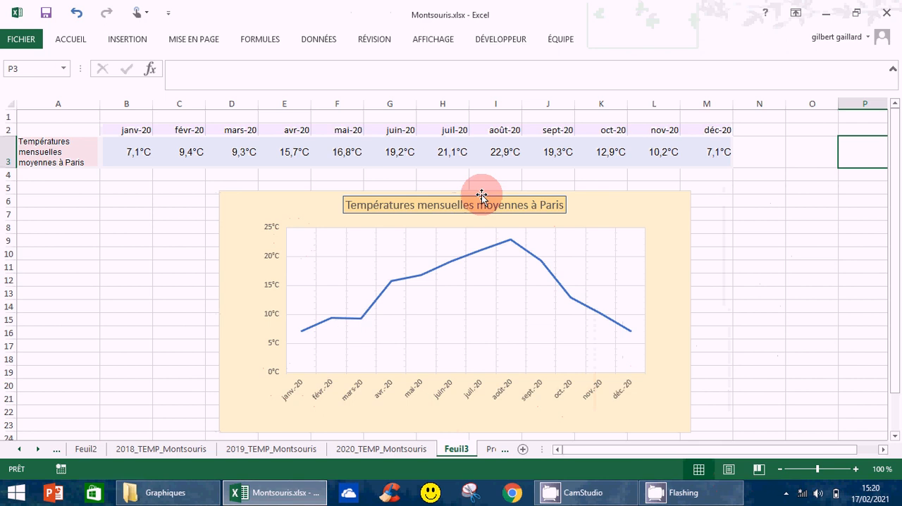
Step: Add a legend to the chart and position it at the bottom (Bas)
left_click(673, 207)
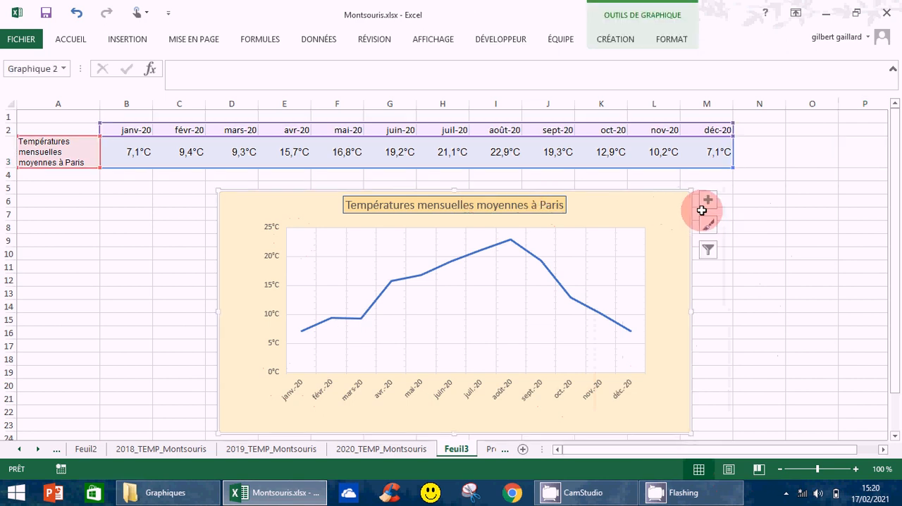
left_click(707, 199)
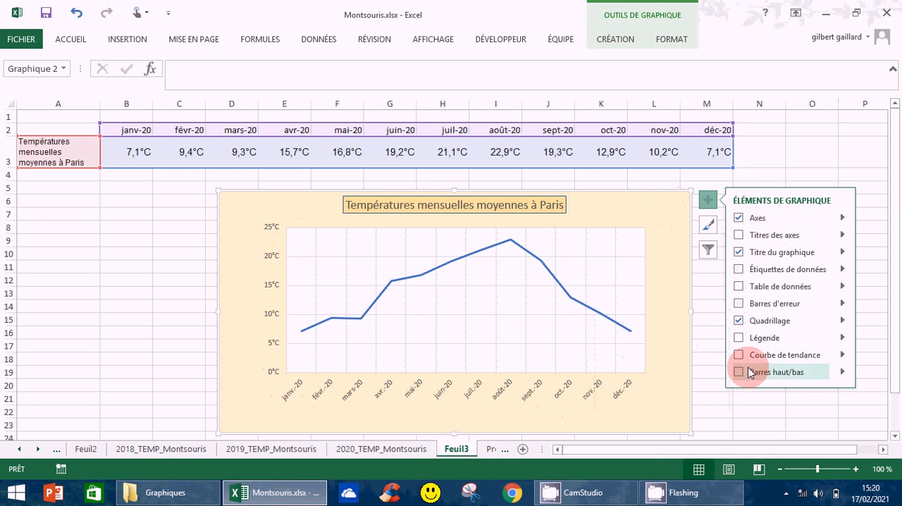
left_click(761, 238)
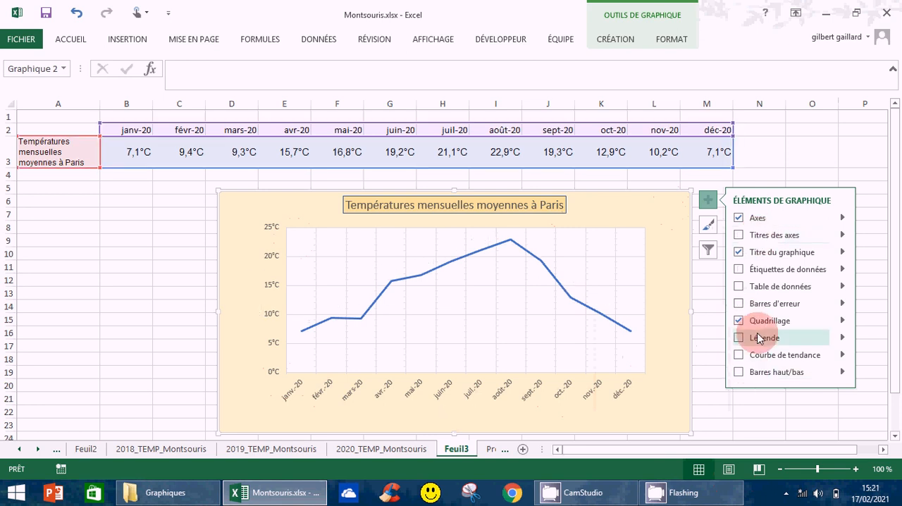
left_click(737, 341)
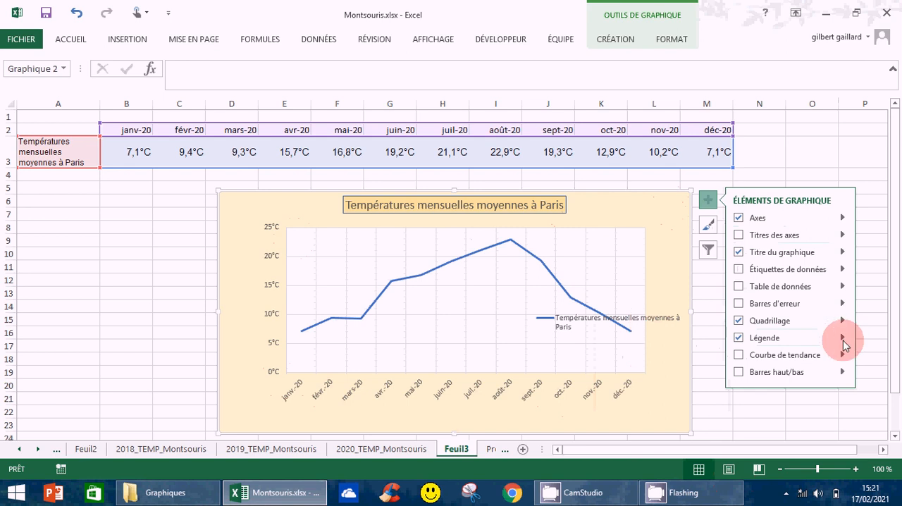
left_click(841, 337)
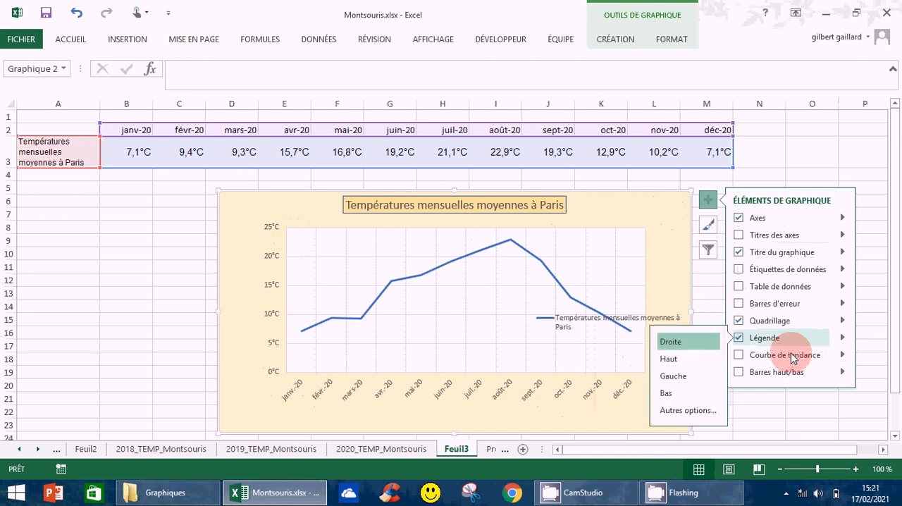
left_click(665, 394)
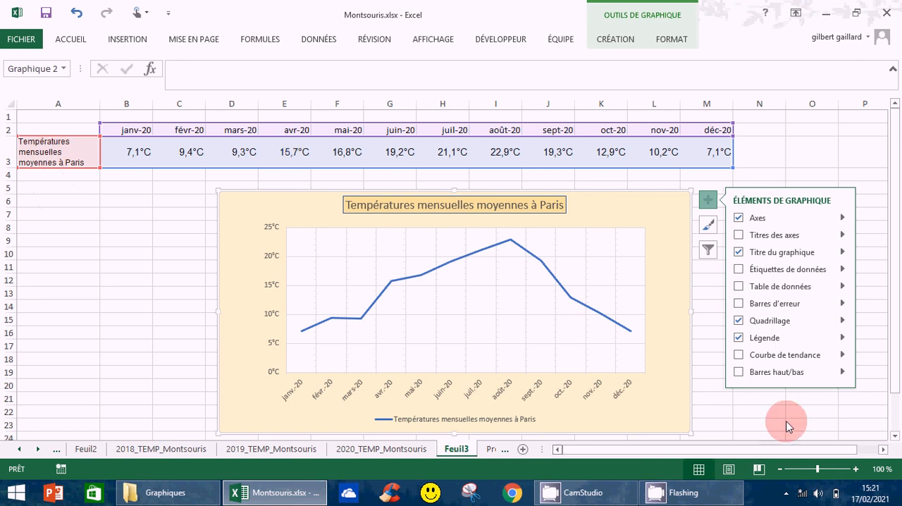
Step: Try showing data labels and axis titles on the chart
left_click(737, 268)
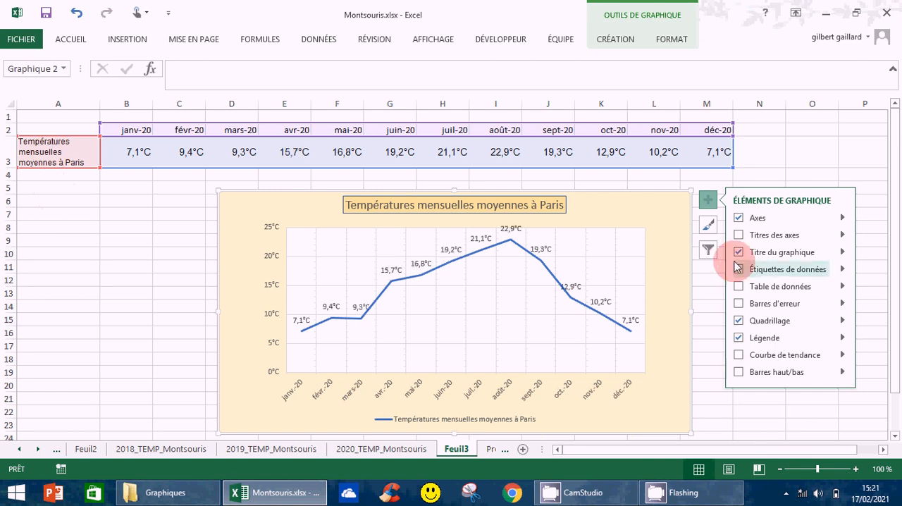
left_click(738, 267)
left_click(738, 235)
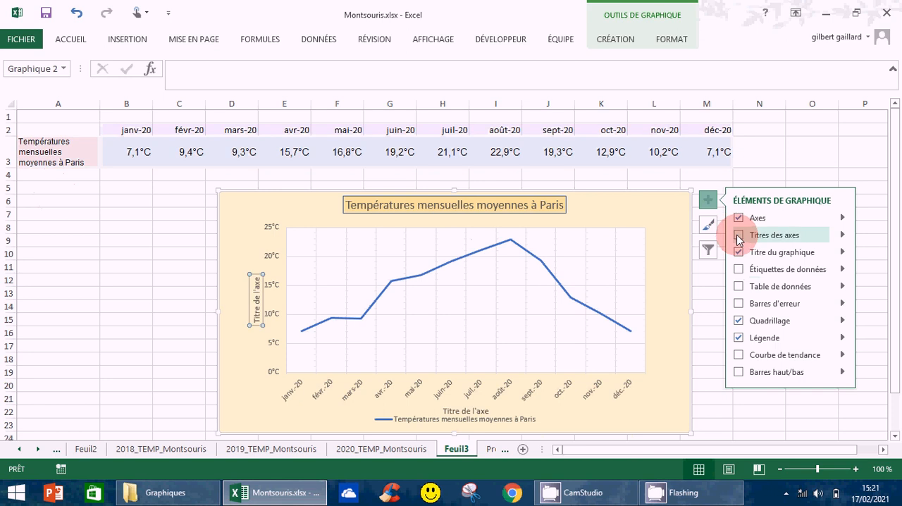
left_click(738, 235)
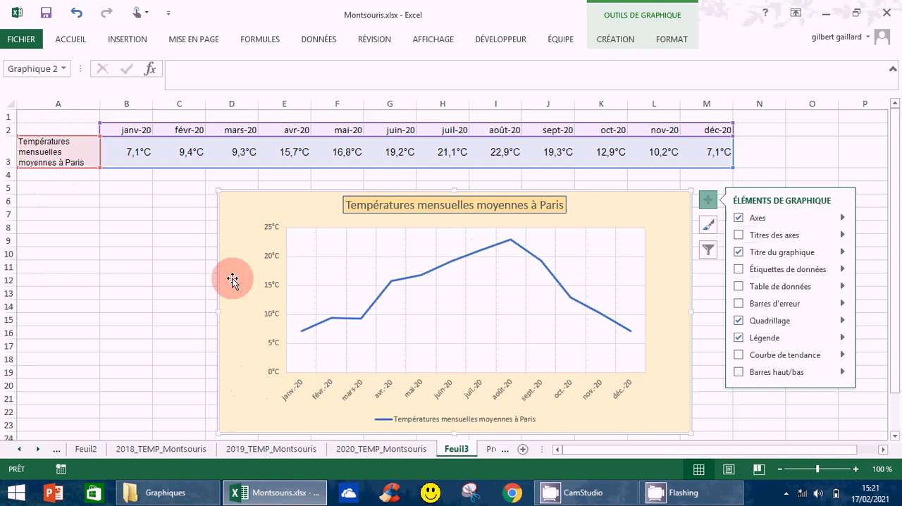
Step: Add a title to the chart's primary vertical axis only
left_click(843, 236)
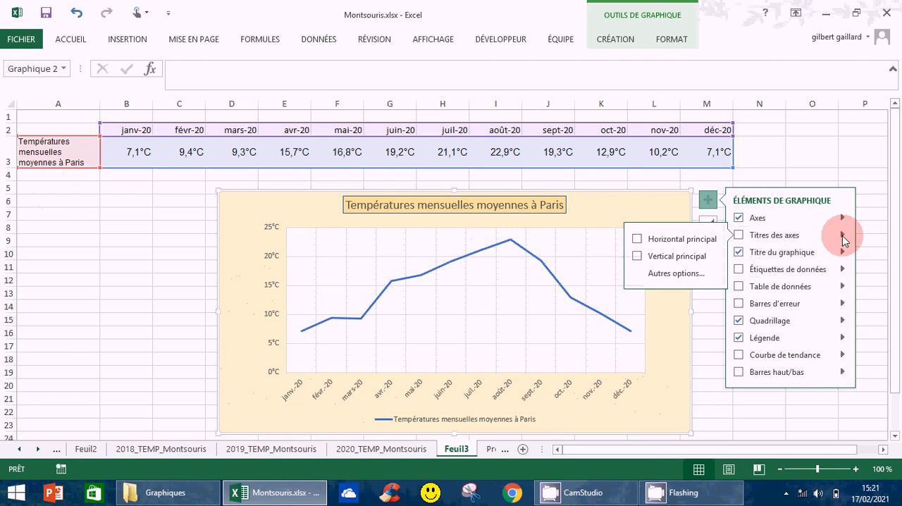
left_click(636, 259)
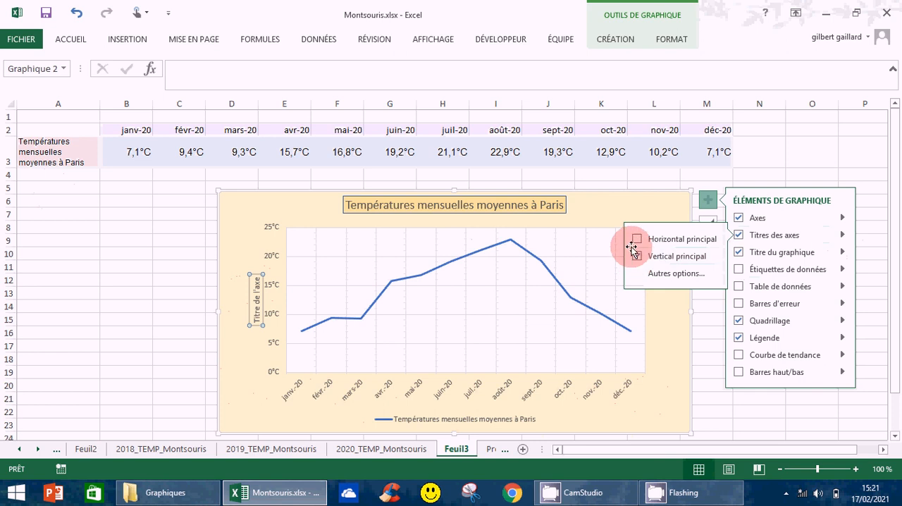
left_click(638, 239)
left_click(669, 241)
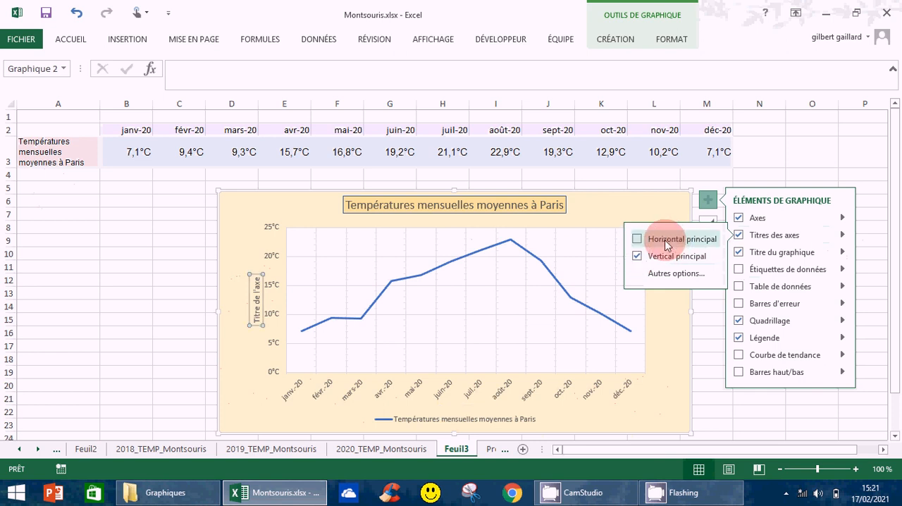
left_click(716, 241)
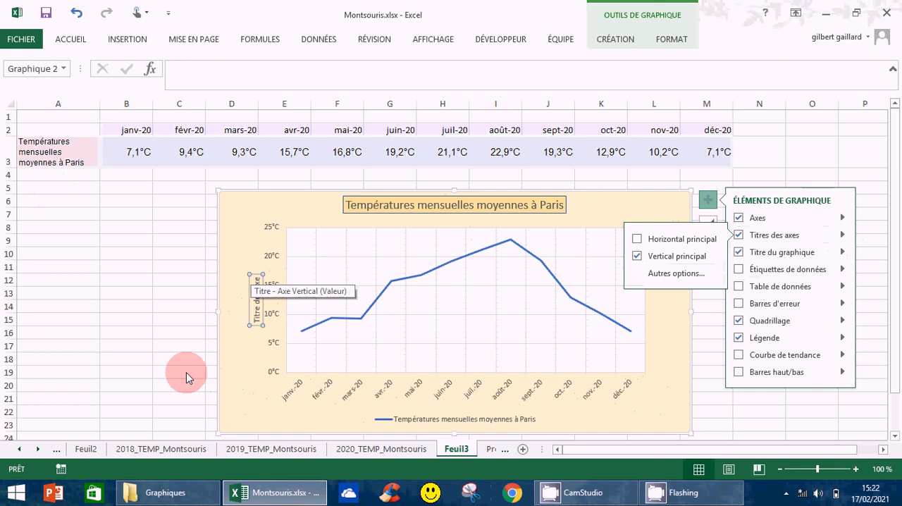
Step: Move the vertical axis title slightly farther from the temperature axis labels
left_click(255, 280)
left_click(255, 280)
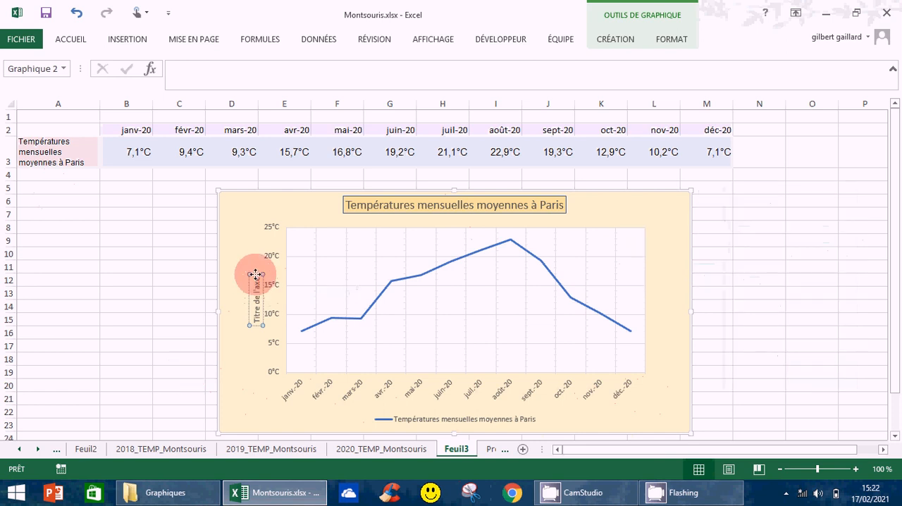
mouse_move(255, 274)
left_mouse_down()
mouse_move(243, 226)
mouse_move(251, 276)
mouse_move(242, 283)
left_mouse_up()
left_click(241, 289)
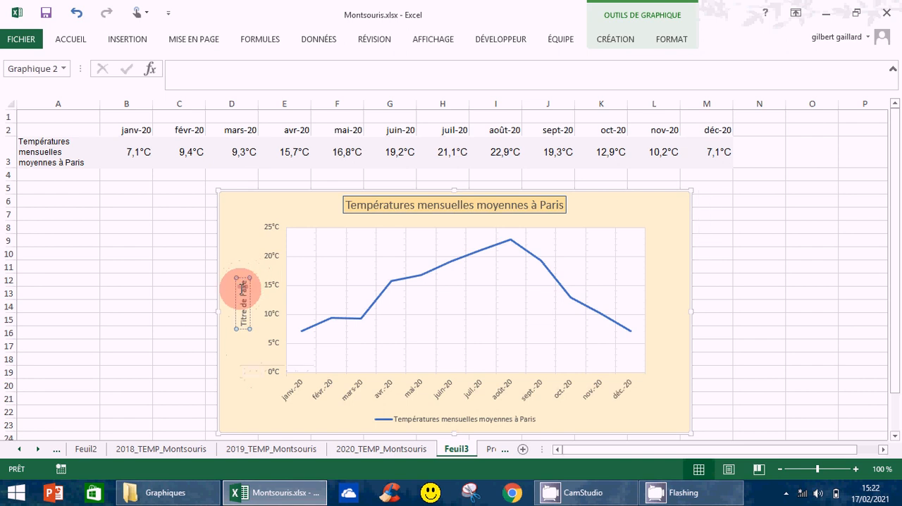
Step: Replace the vertical axis title's placeholder text with "Températures en °Celsius"
double_click(241, 287)
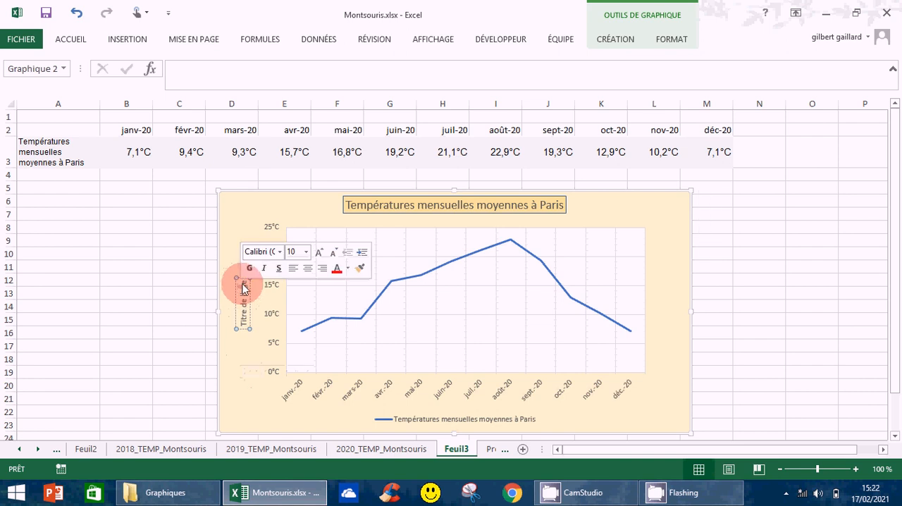
left_click_drag(246, 302, 244, 322)
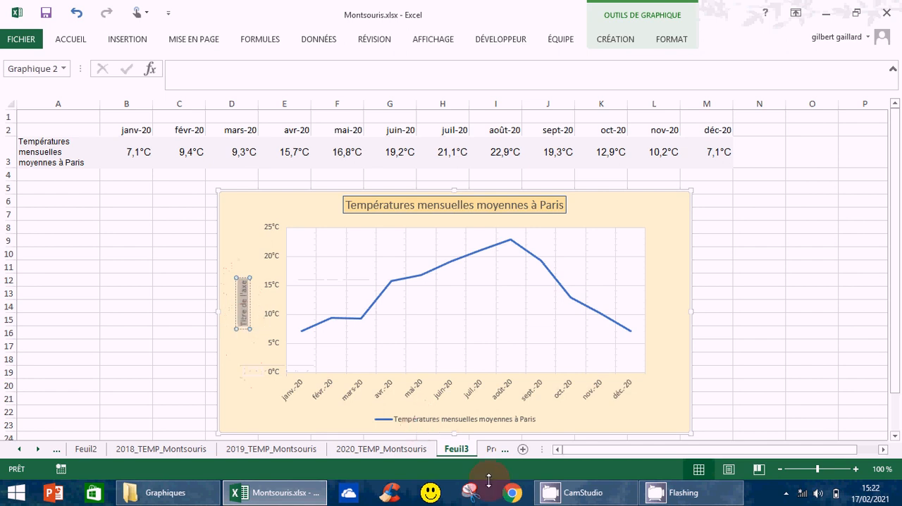
type("Te")
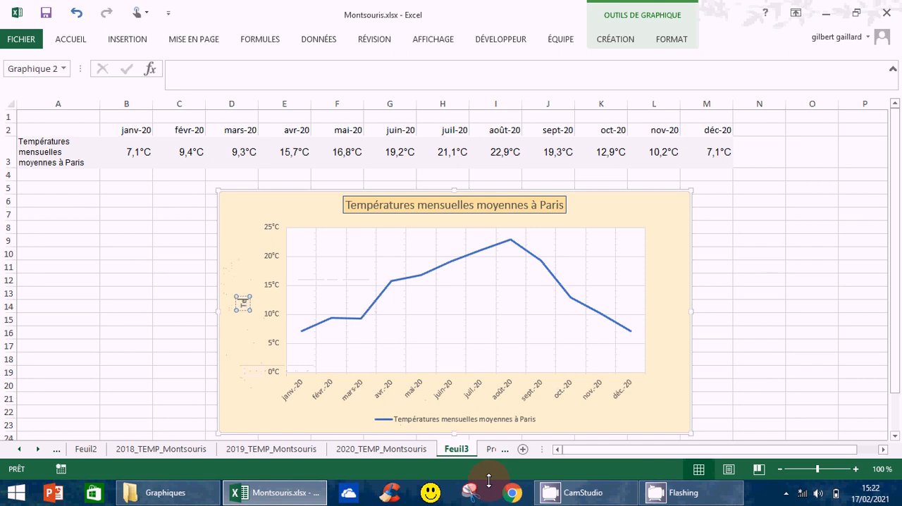
type("mpératures en")
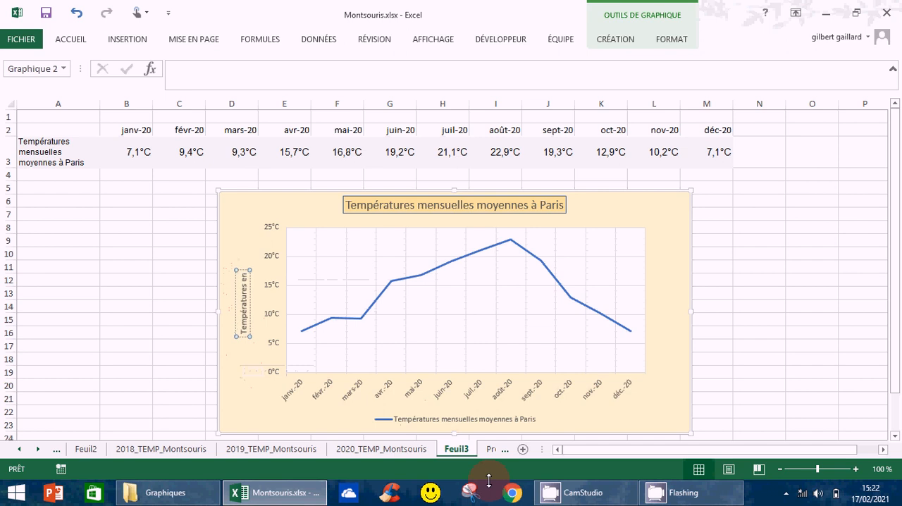
type(" °C")
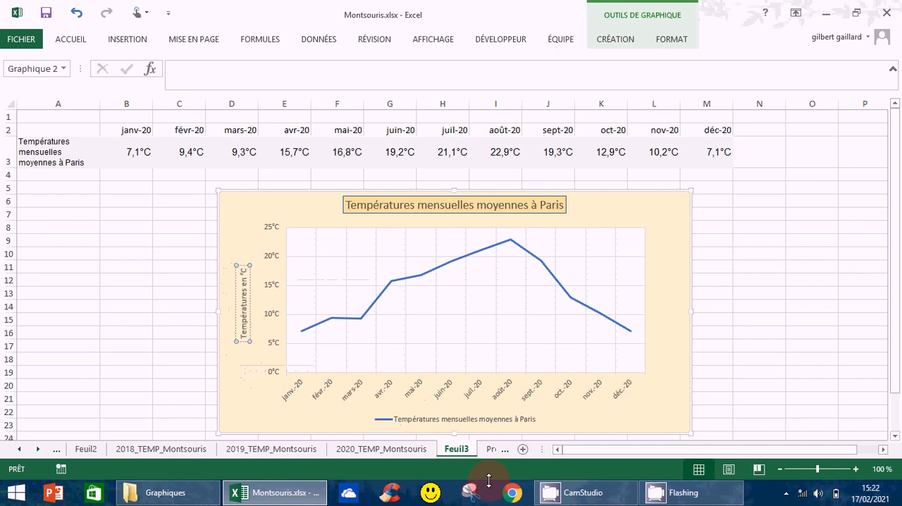
type("elsiu")
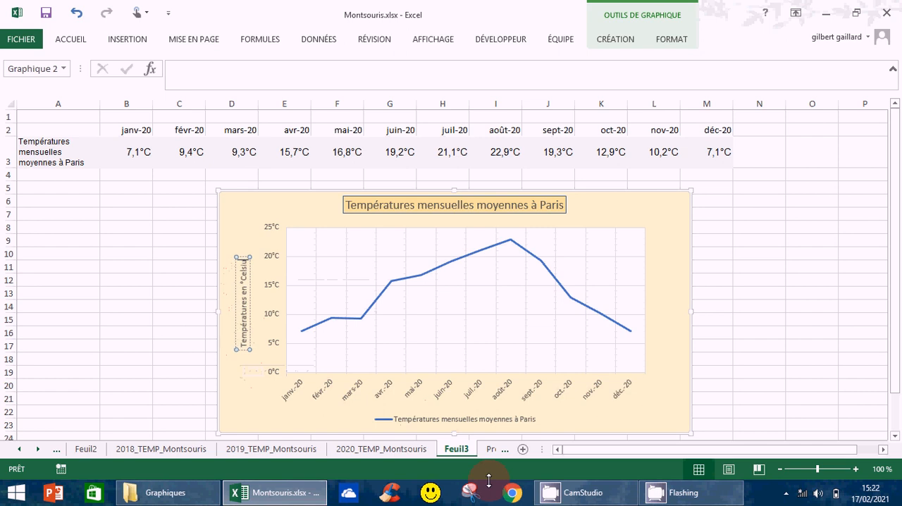
type("s")
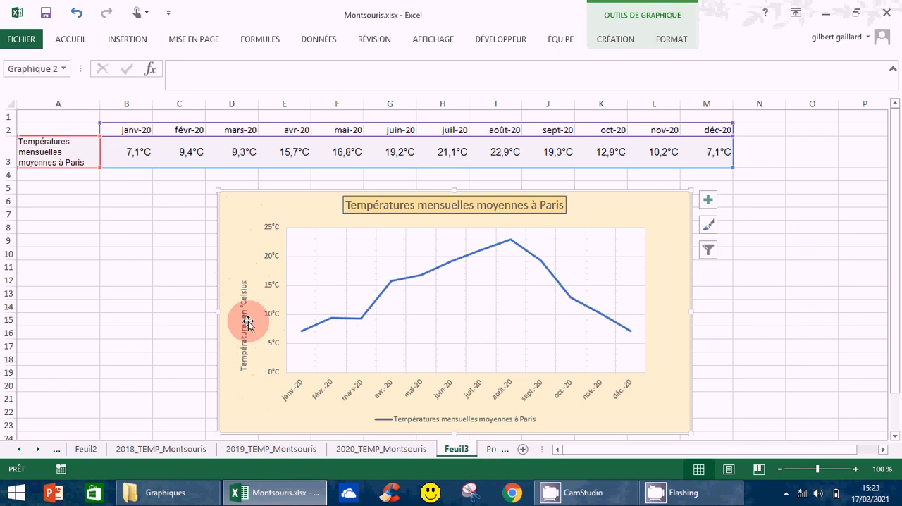
Step: Give the vertical axis title a standard yellow fill and a standard green outline
left_click(245, 323)
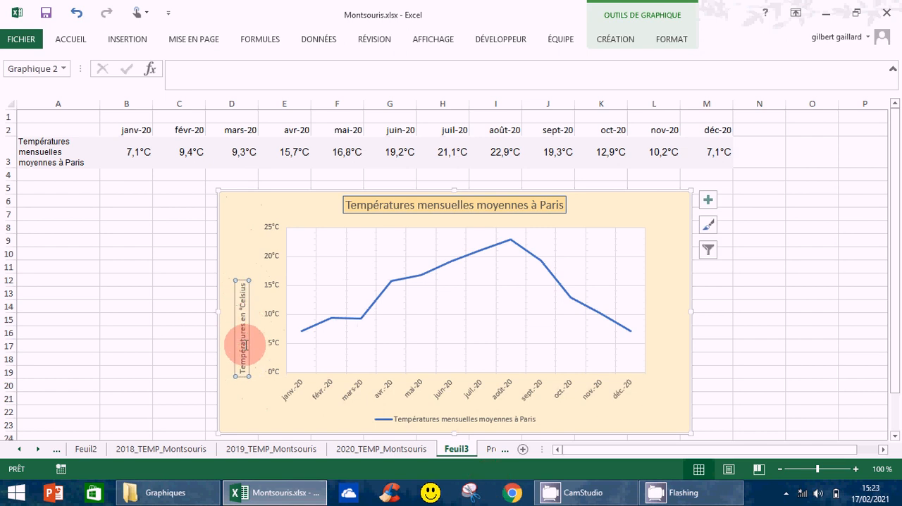
left_click(669, 40)
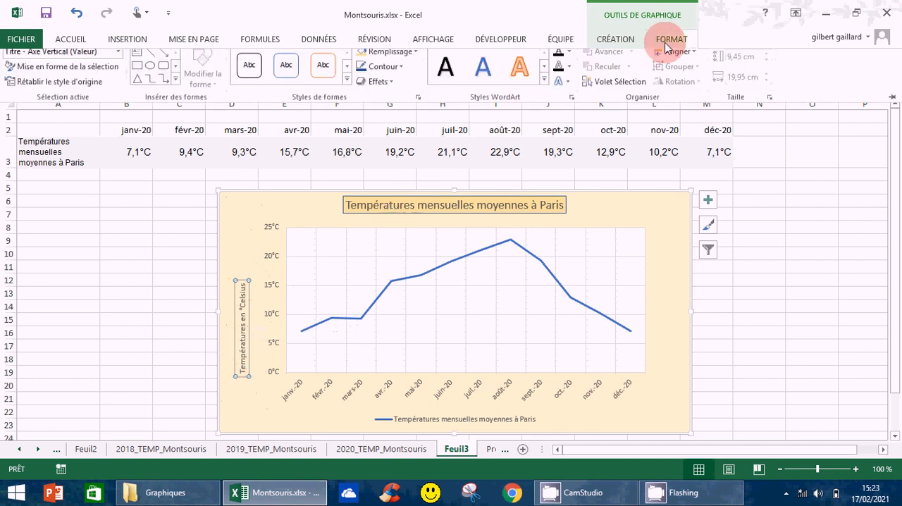
left_click(416, 60)
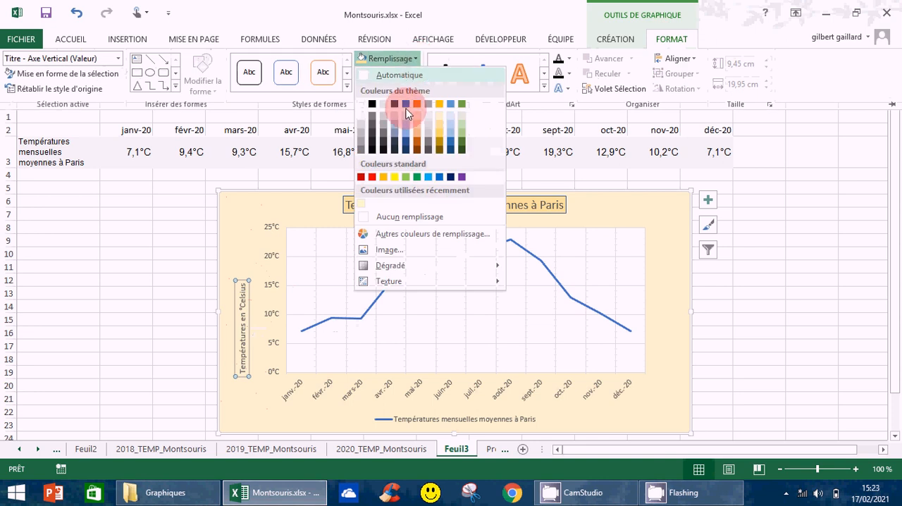
left_click(394, 178)
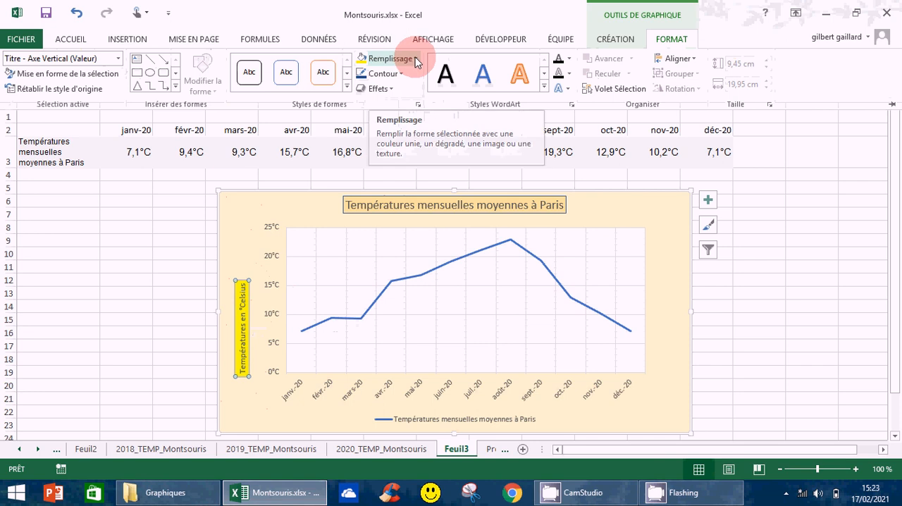
left_click(399, 77)
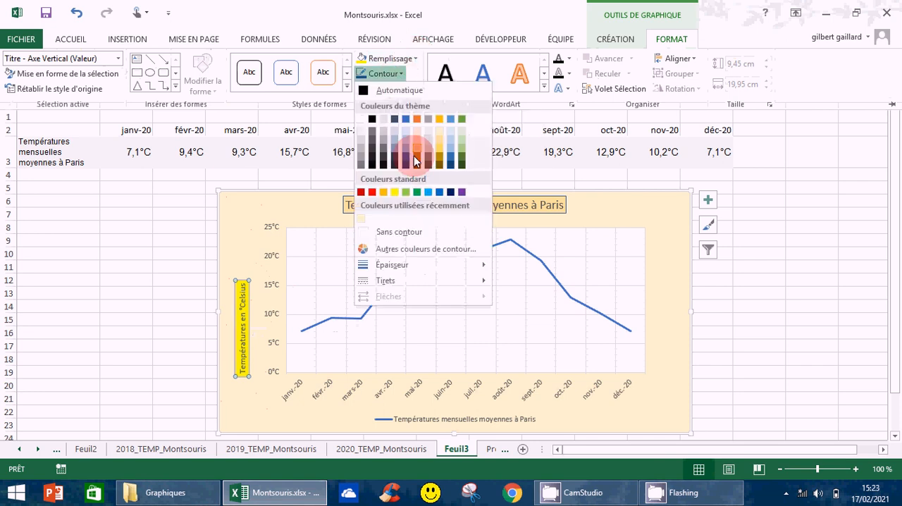
left_click(417, 191)
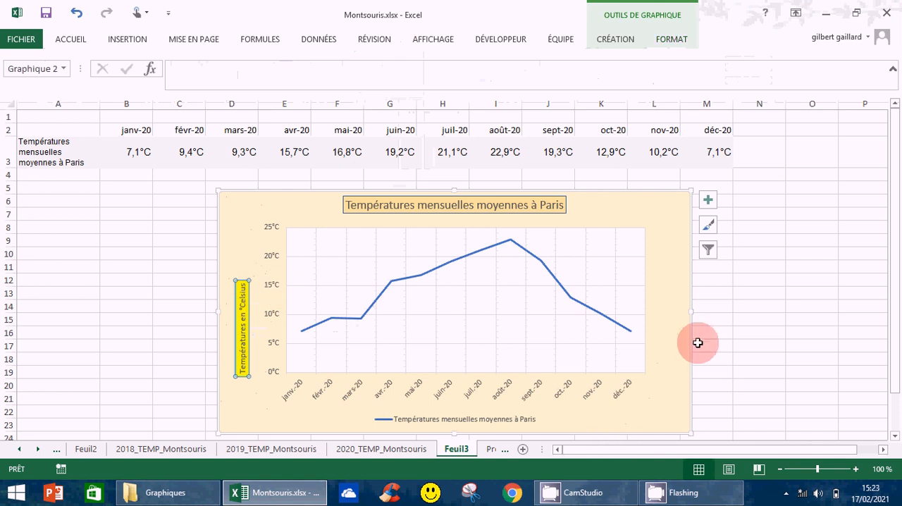
Step: Add data labels to the temperature line, positioned above the points (Au-dessus)
left_click(708, 200)
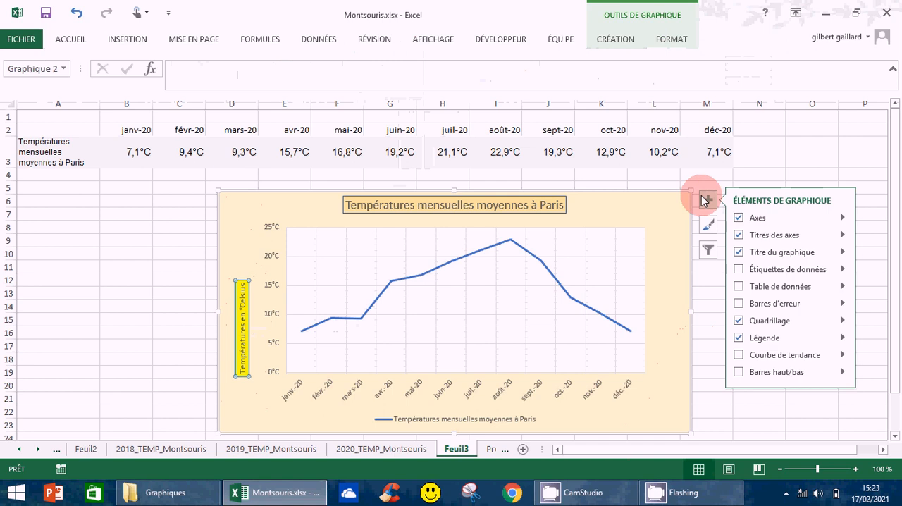
left_click(842, 270)
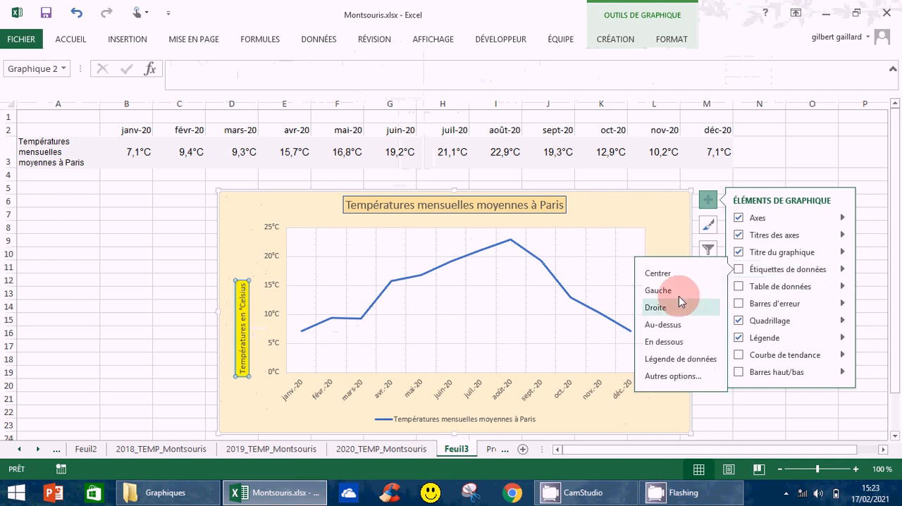
left_click(662, 289)
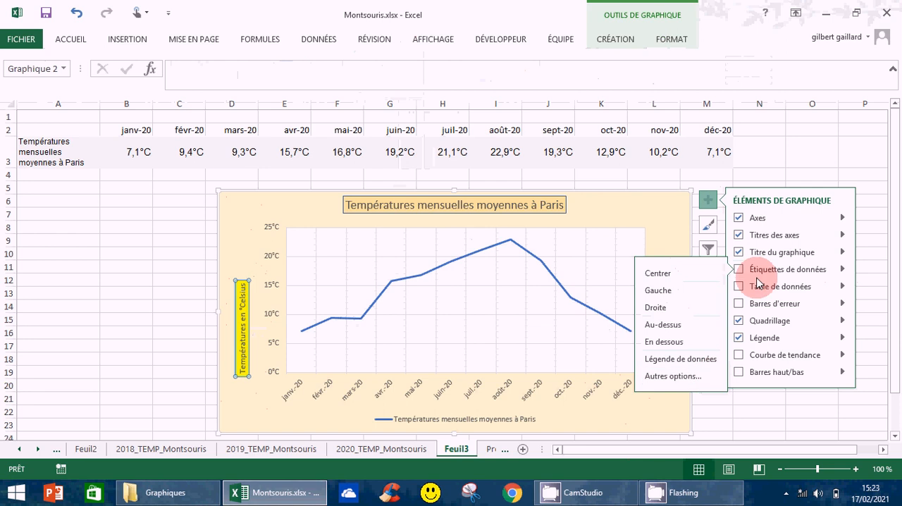
left_click(657, 326)
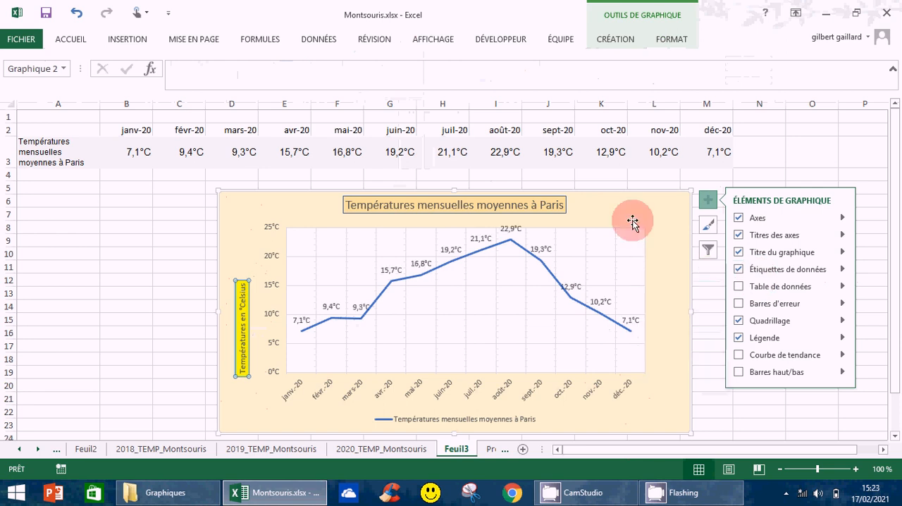
Step: Move only the August data label slightly down, closer to the line's peak, and deselect the chart
left_click(529, 264)
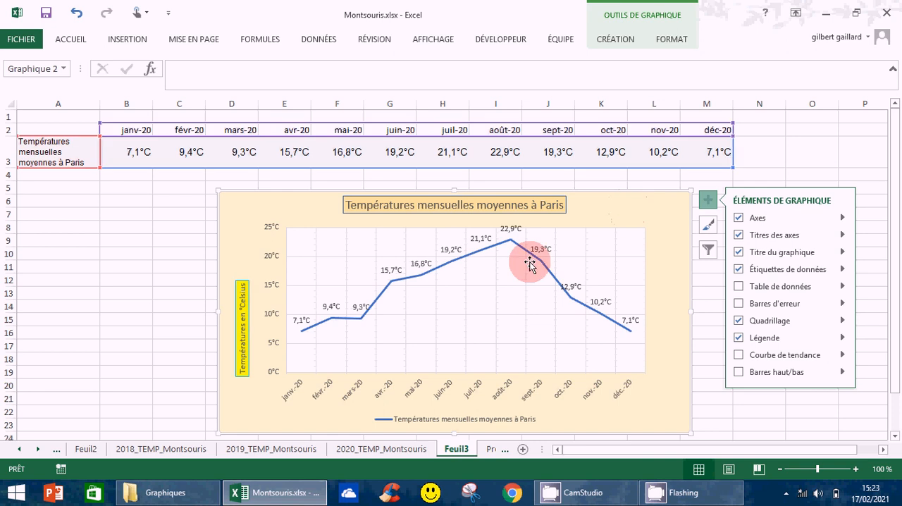
left_click(510, 229)
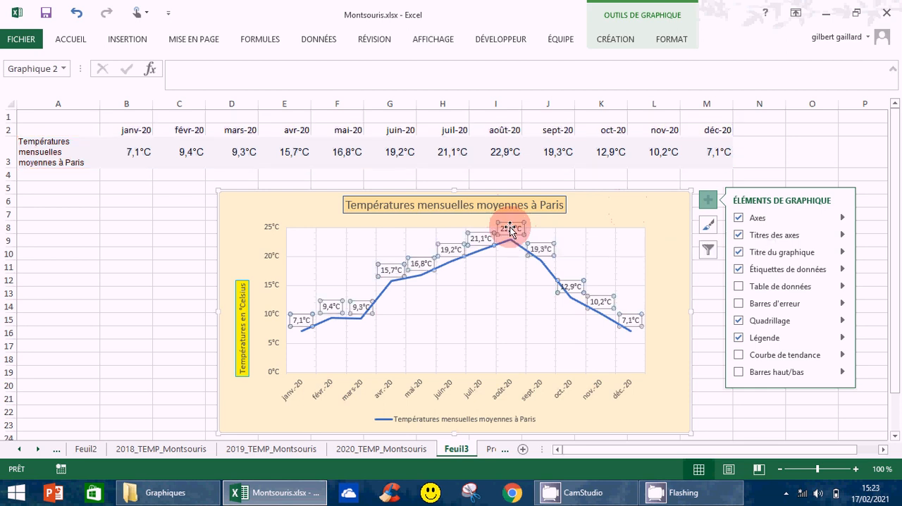
left_click(510, 229)
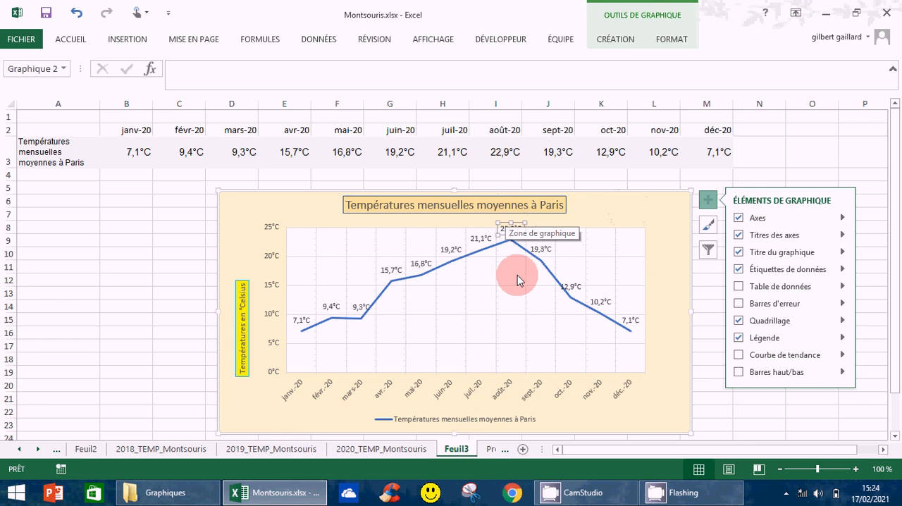
left_click(503, 224)
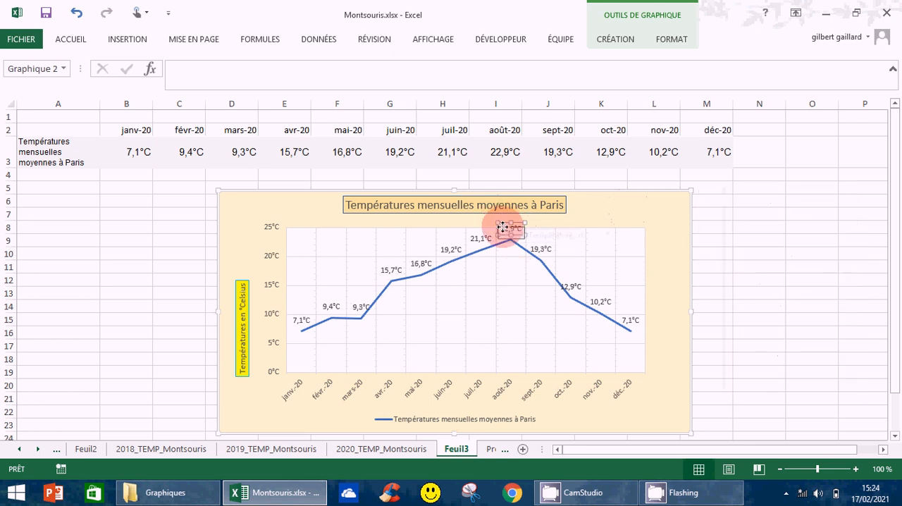
left_click(516, 331)
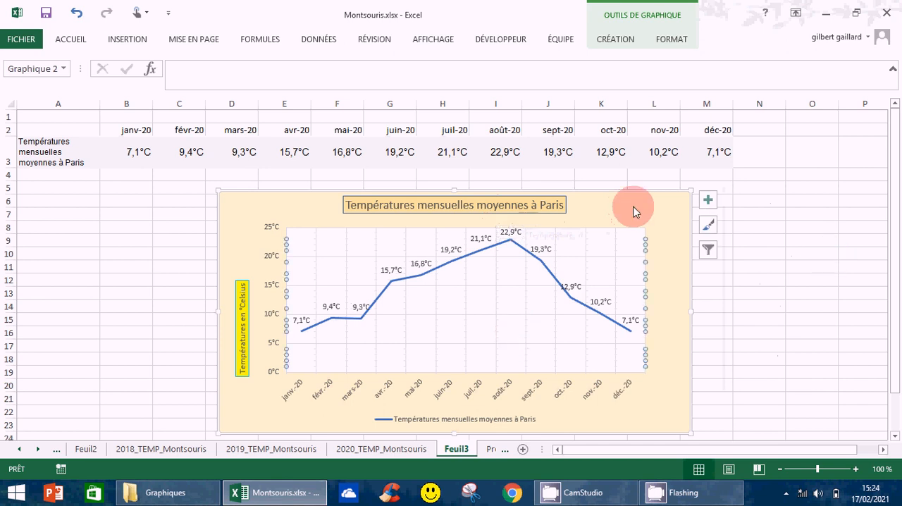
left_click(804, 333)
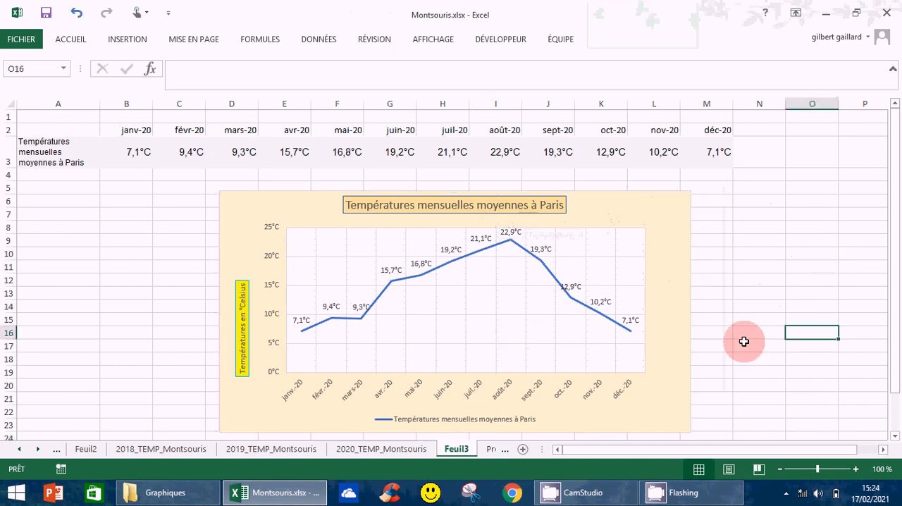
Step: Try showing the data table (Table de données) on the chart
left_click(701, 279)
left_click(704, 201)
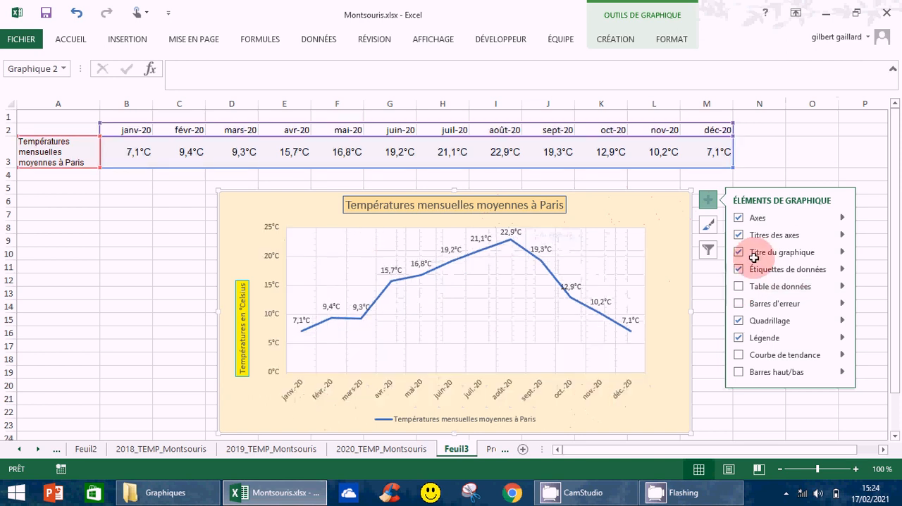
left_click(738, 287)
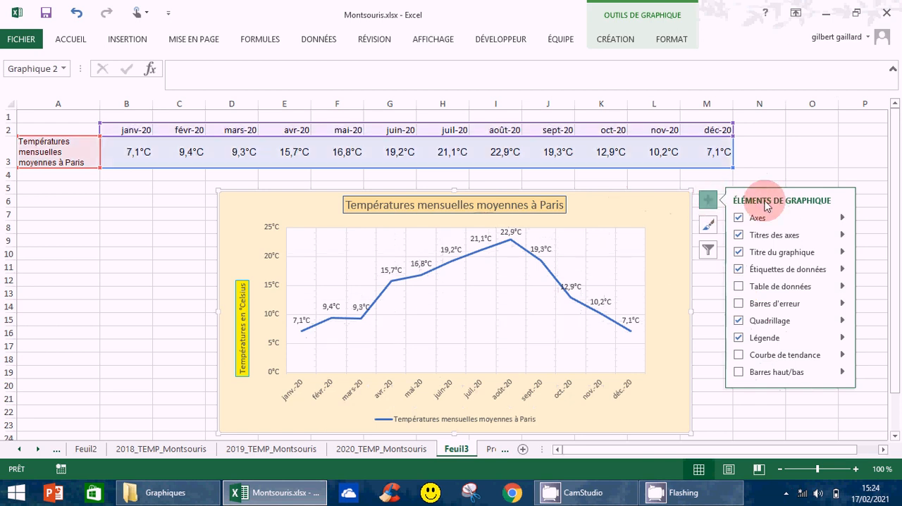
left_click(714, 352)
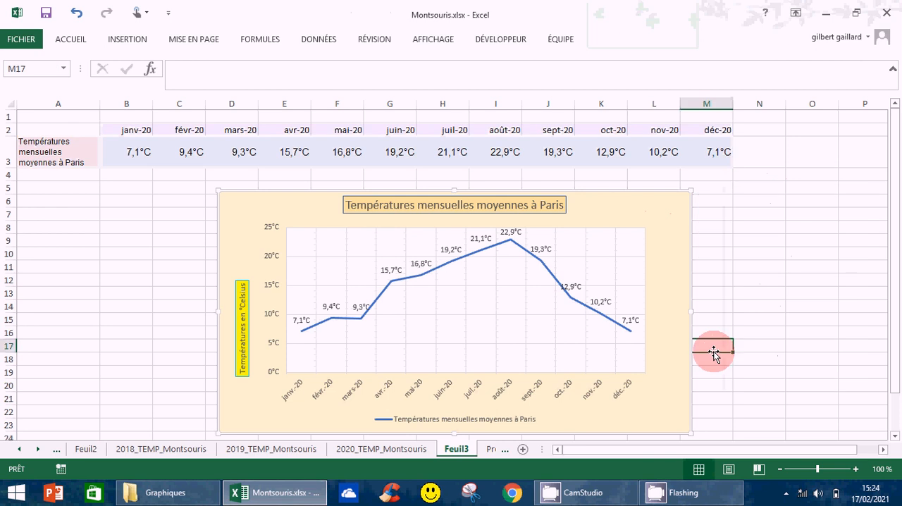
Step: Examine the list of elements that can be added to the temperature chart, including the choices for its axes
left_click(637, 200)
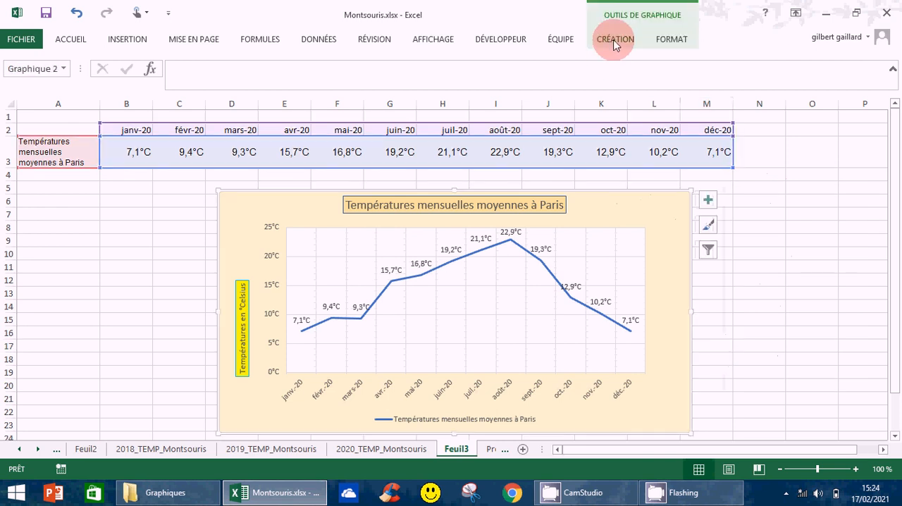
left_click(615, 41)
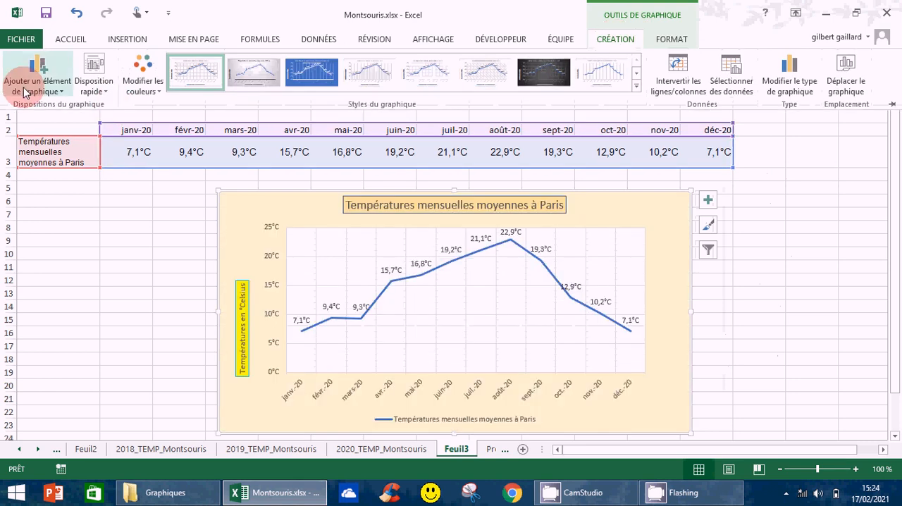
left_click(62, 96)
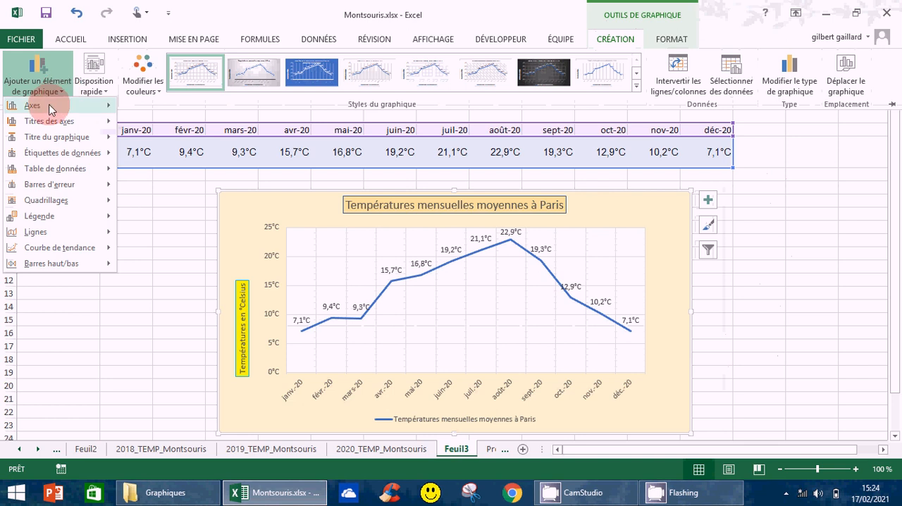
mouse_move(46, 111)
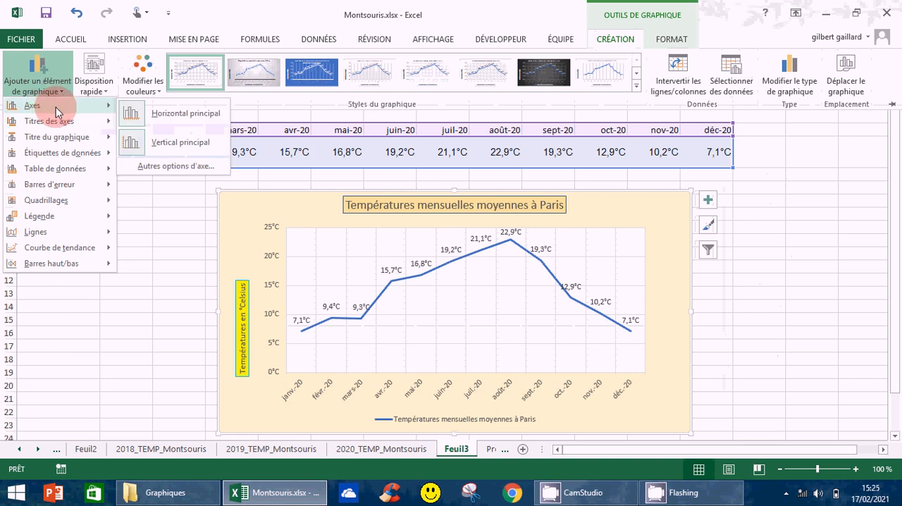
mouse_move(60, 128)
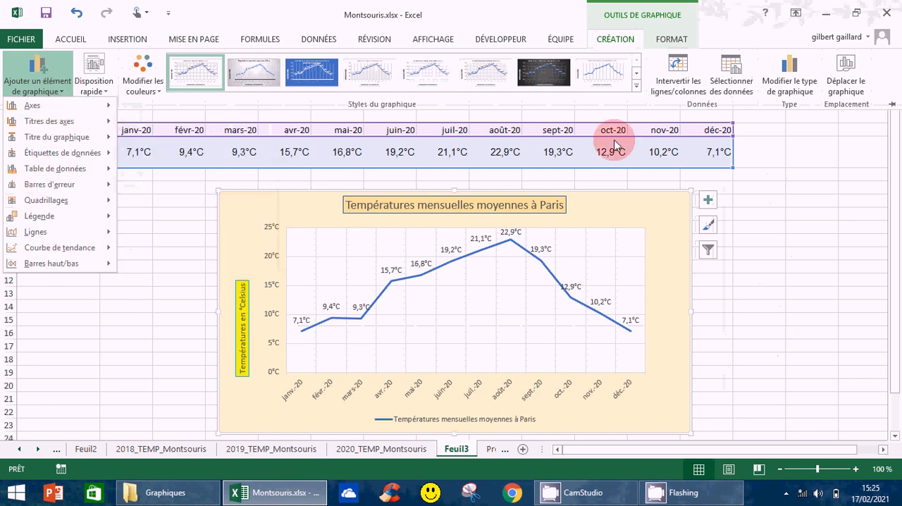
left_click(801, 189)
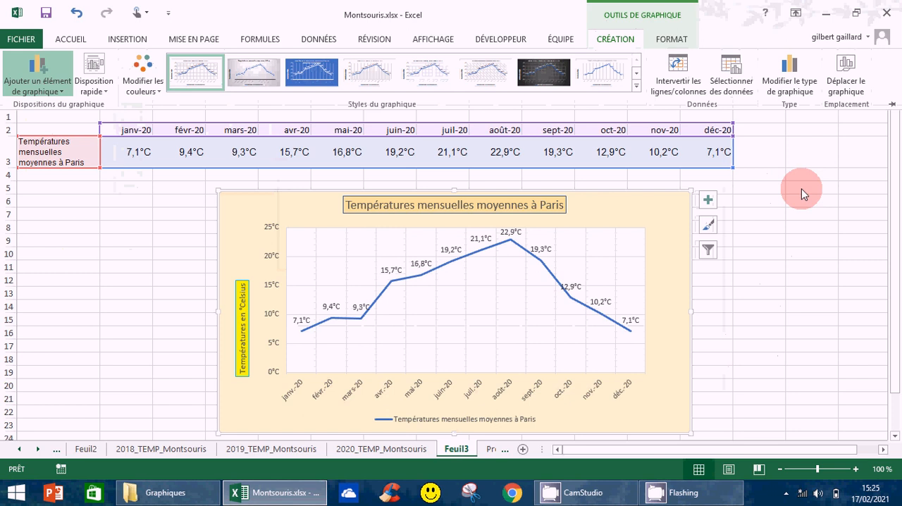
Step: Preview the available chart styles on the temperature chart, including Style 2 and Style 12, without applying any
left_click(708, 226)
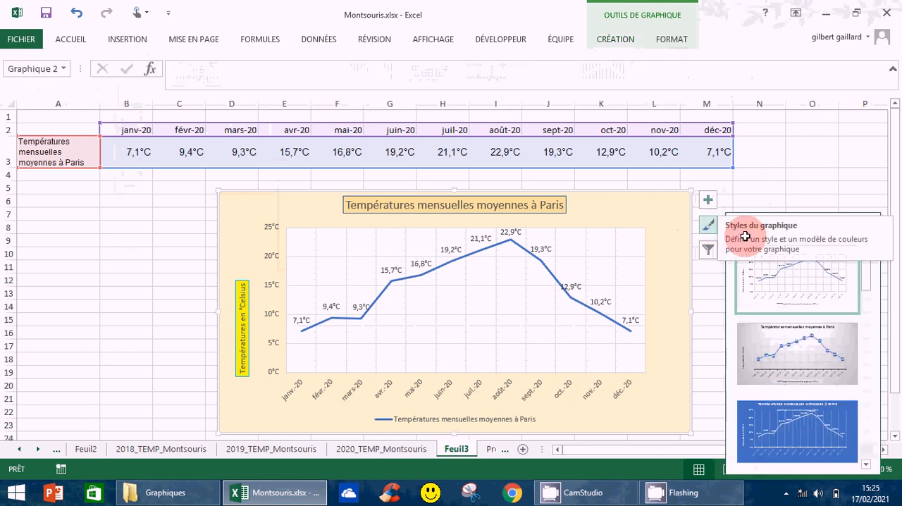
left_click_drag(868, 275, 797, 394)
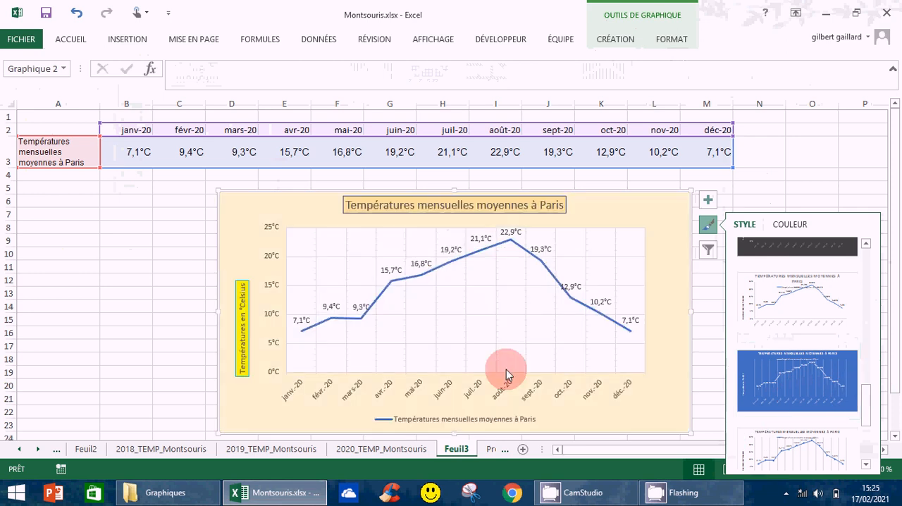
left_click(808, 395)
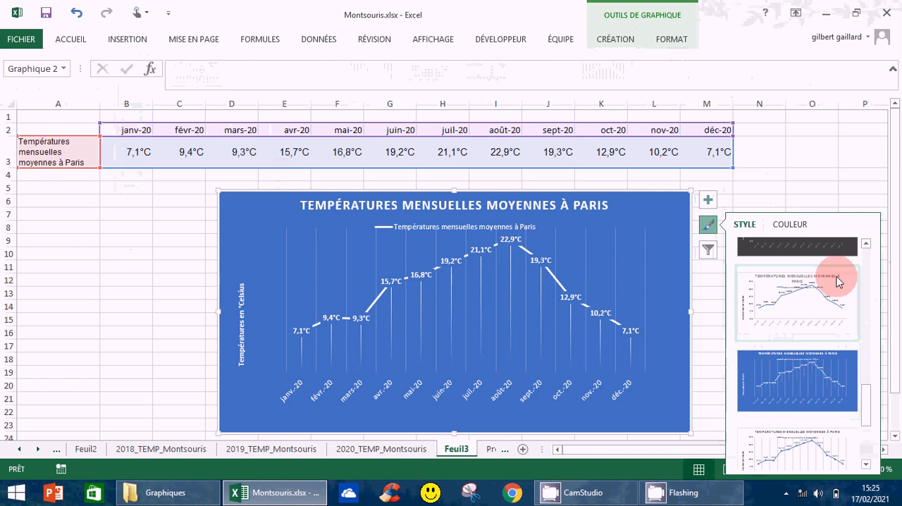
left_click_drag(867, 398, 873, 273)
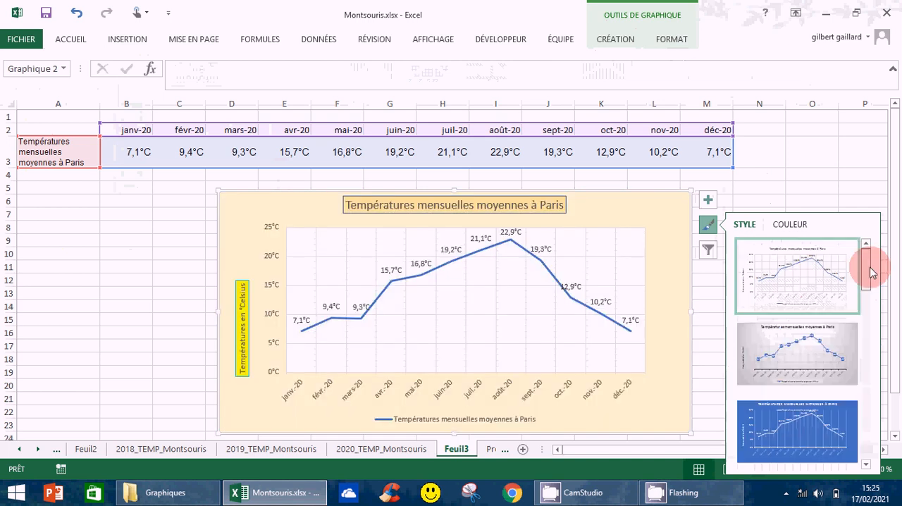
left_click(793, 348)
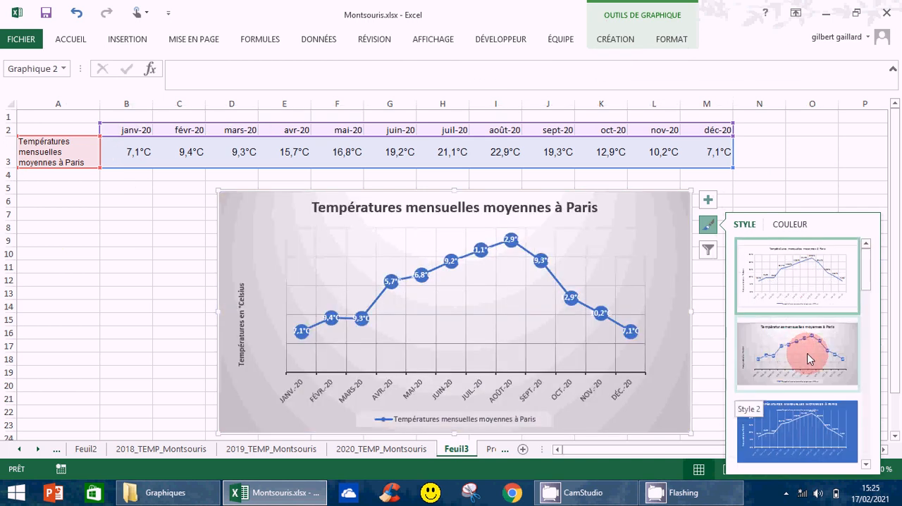
left_click(792, 259)
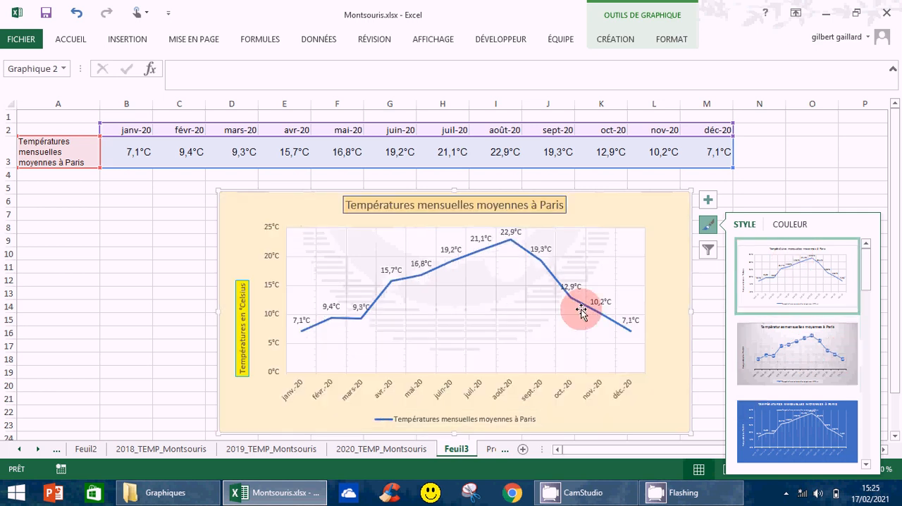
left_click(807, 288)
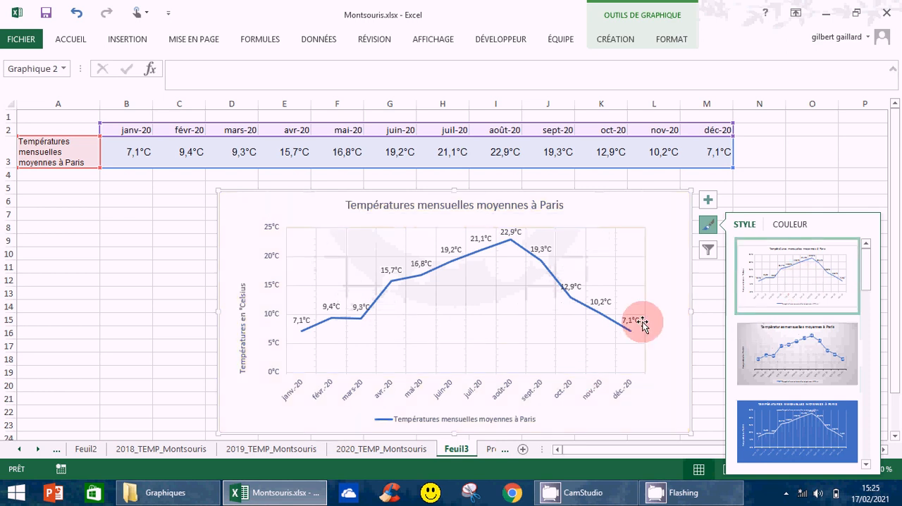
left_click(780, 290)
left_click(780, 289)
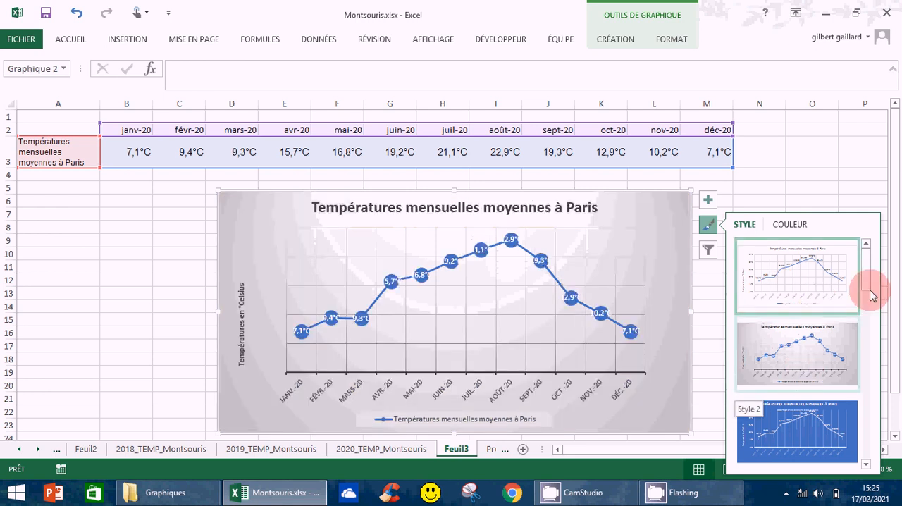
left_click_drag(868, 290, 819, 443)
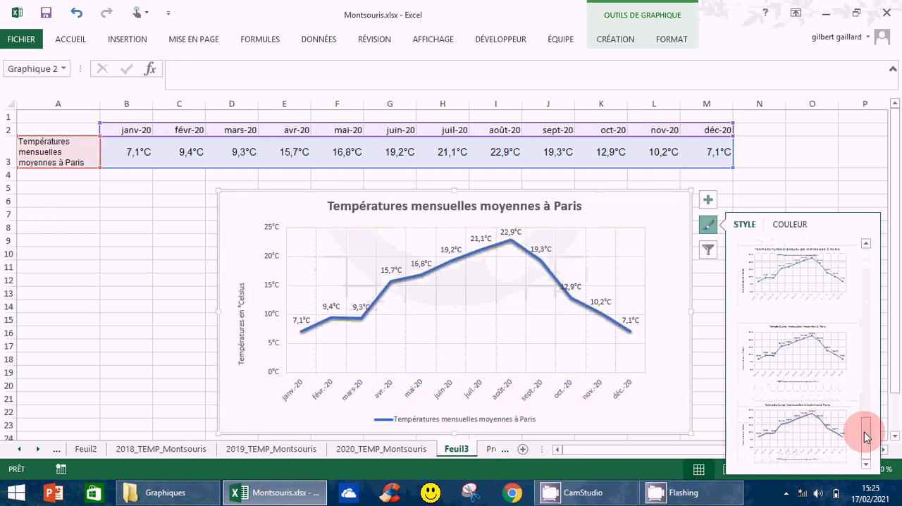
left_click(866, 338)
left_click_drag(866, 339, 864, 261)
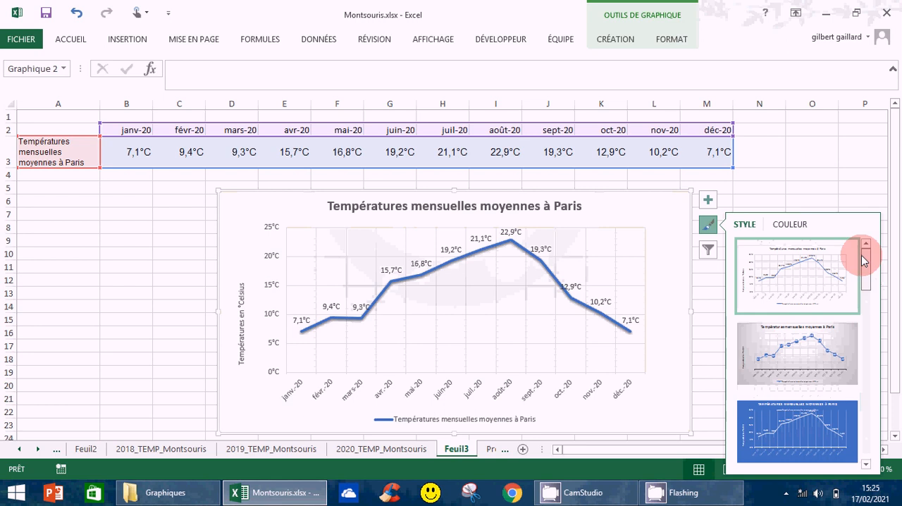
left_click(779, 174)
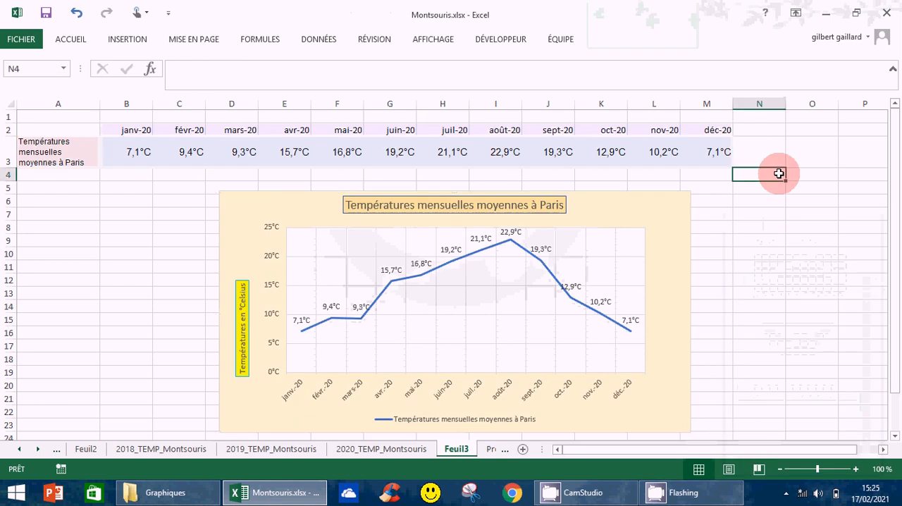
left_click(667, 213)
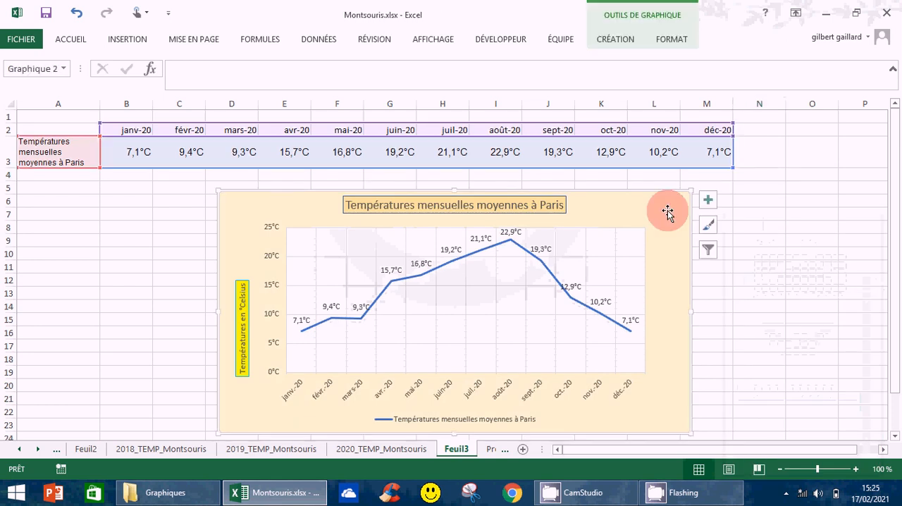
left_click(613, 40)
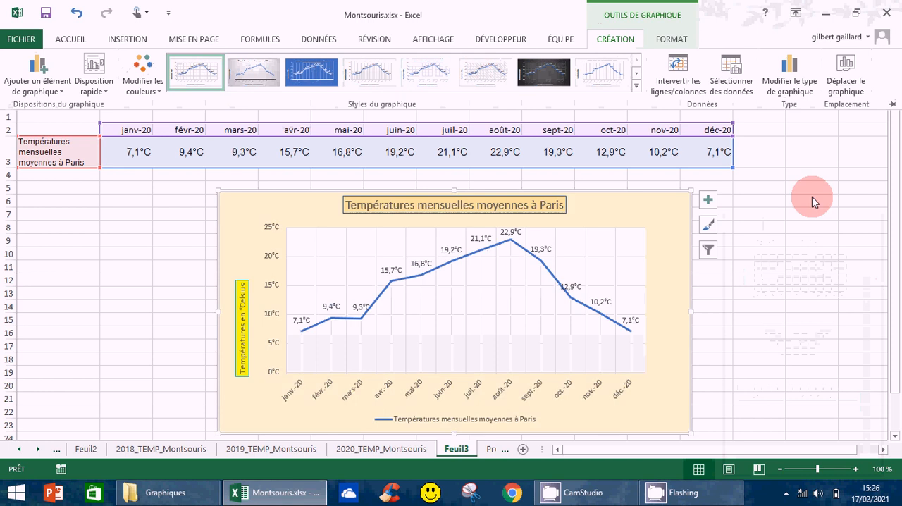
left_click(826, 248)
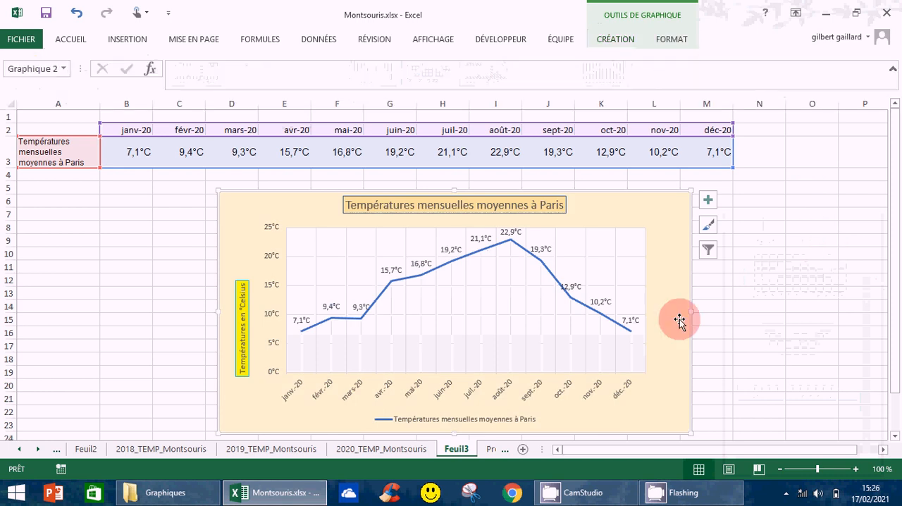
Step: Filter the chart to only janv.-20, févr.-20 and mars-20, and restore all month categories
left_click(708, 251)
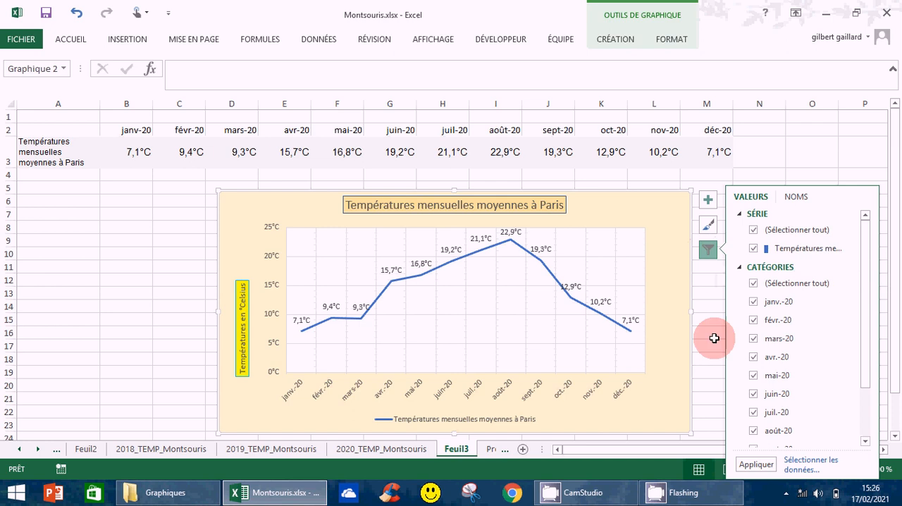
left_click(772, 284)
left_click(753, 302)
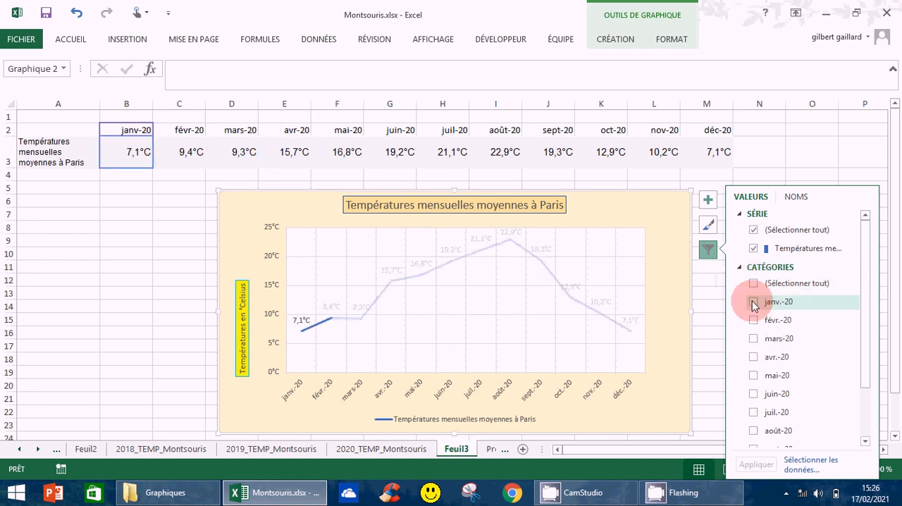
left_click(754, 321)
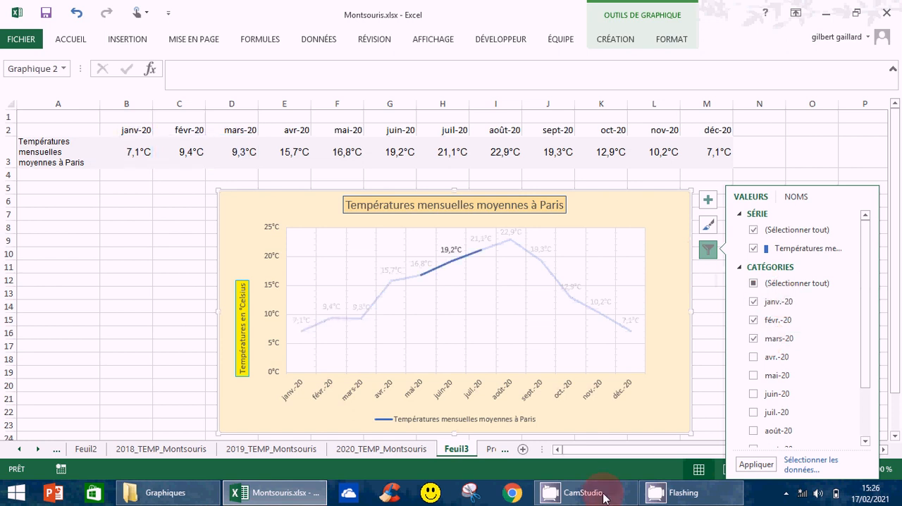
left_click(753, 468)
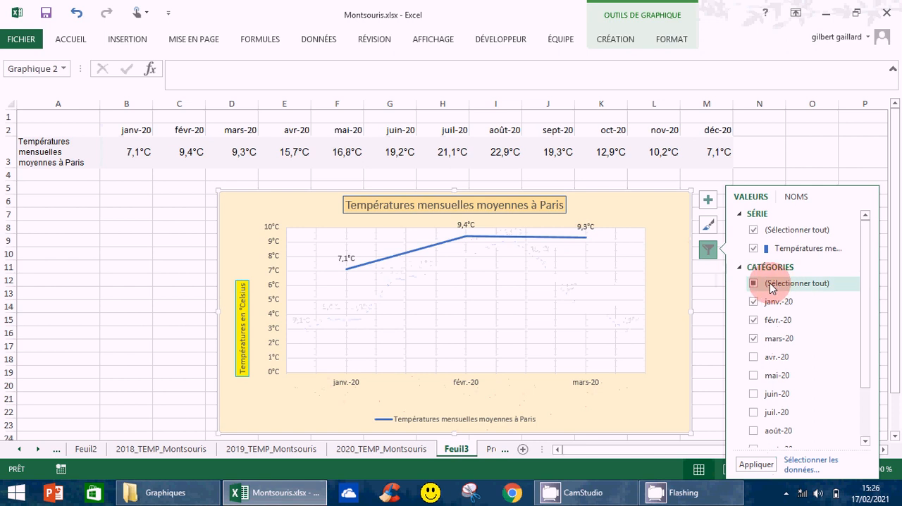
left_click(773, 286)
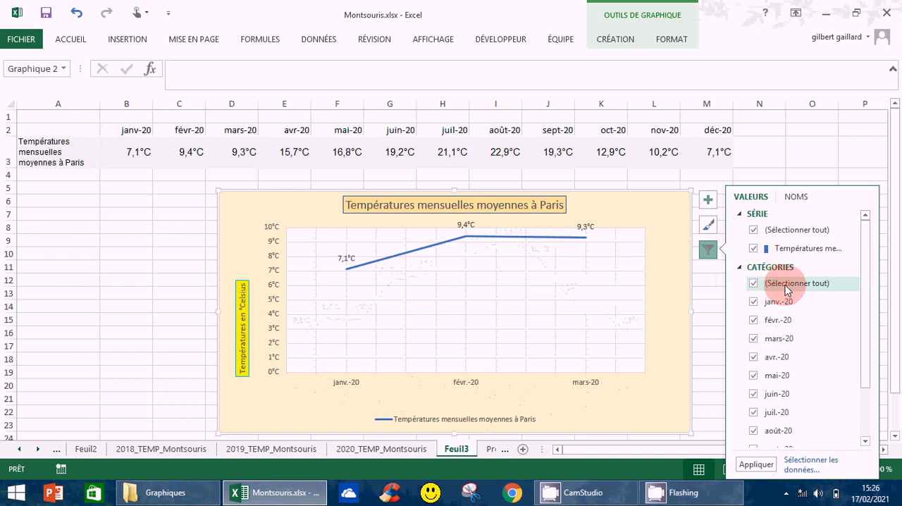
left_click(757, 465)
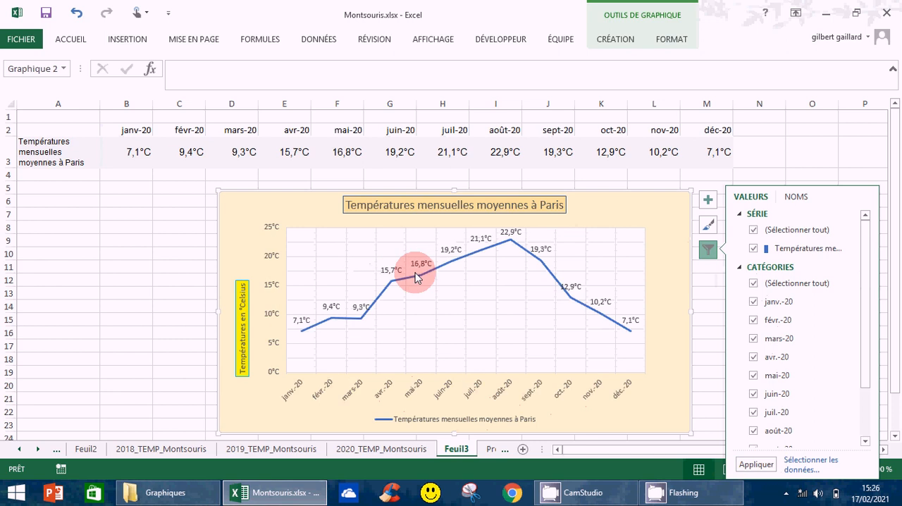